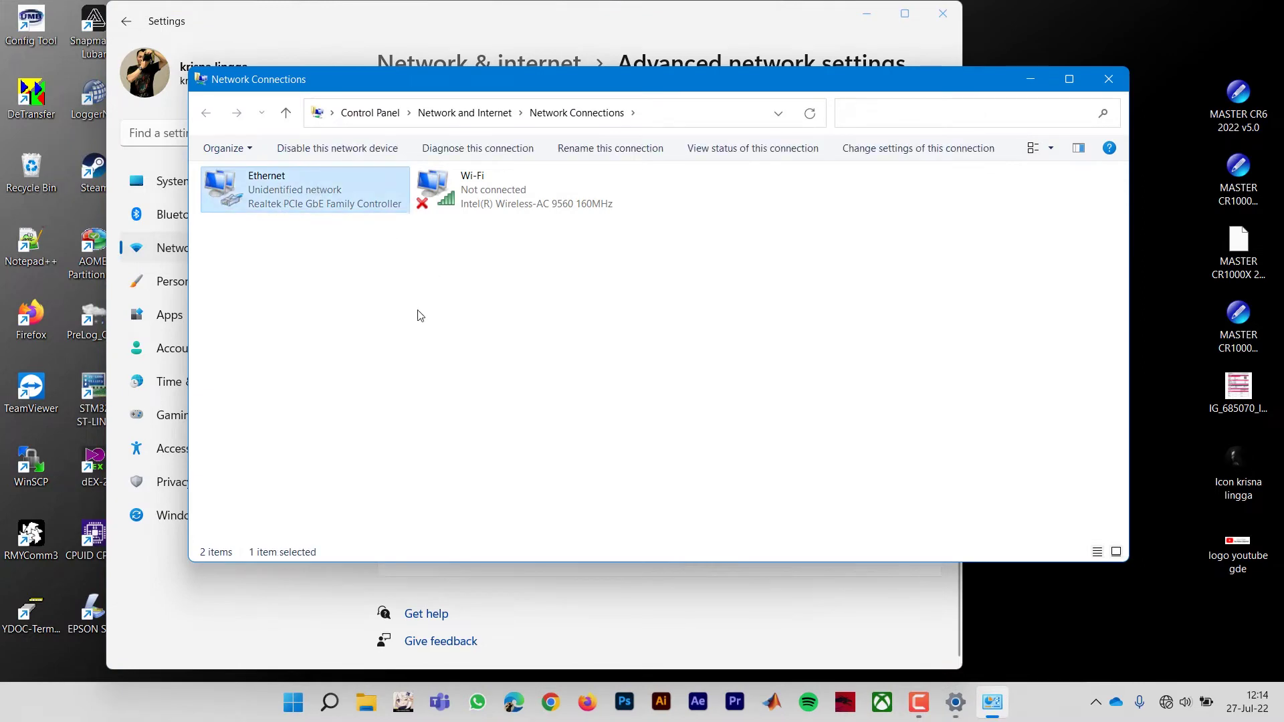
Open the Internet Protocol Version 4 (TCP/IPv4) properties of the Ethernet adapter.
right_click(343, 183)
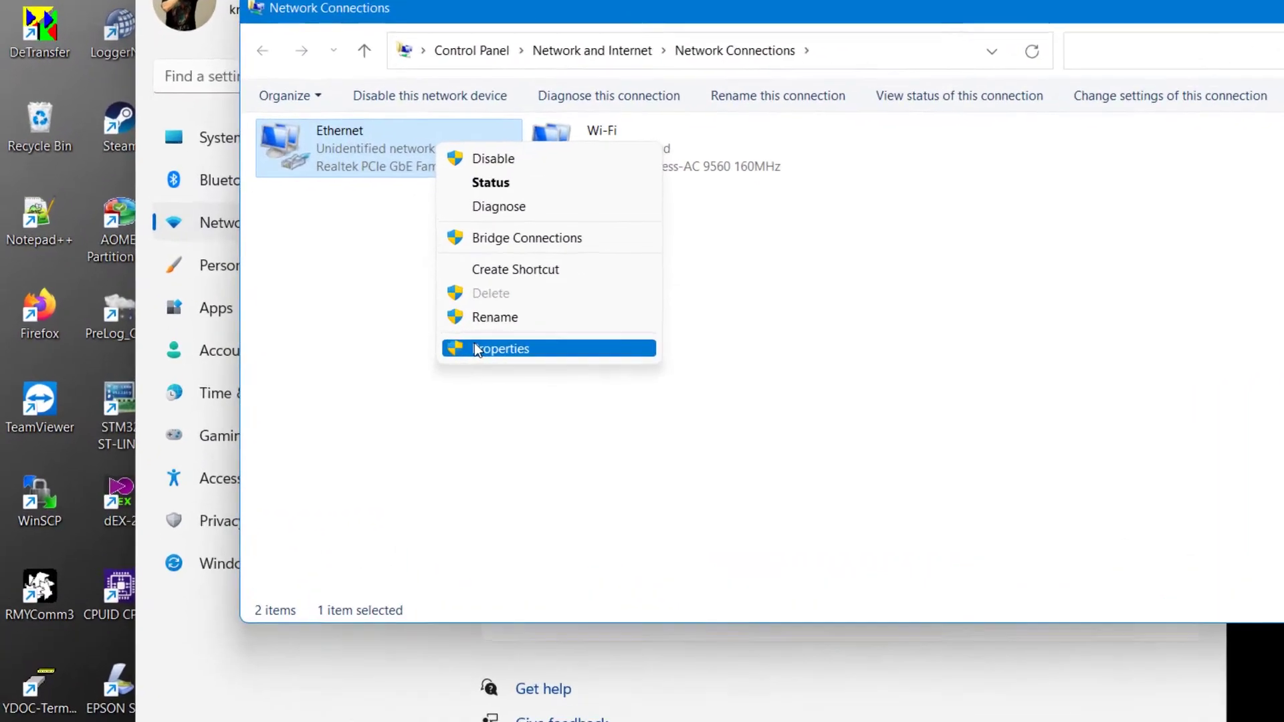
left_click(371, 344)
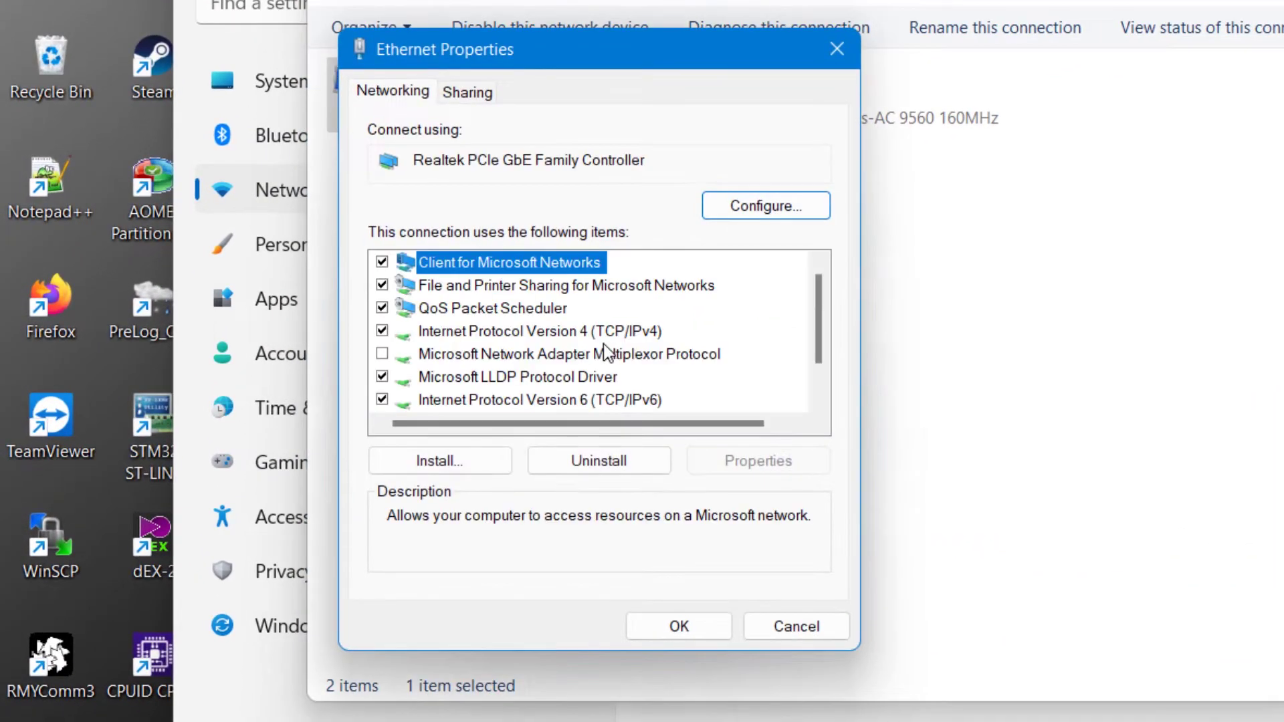
left_click(563, 337)
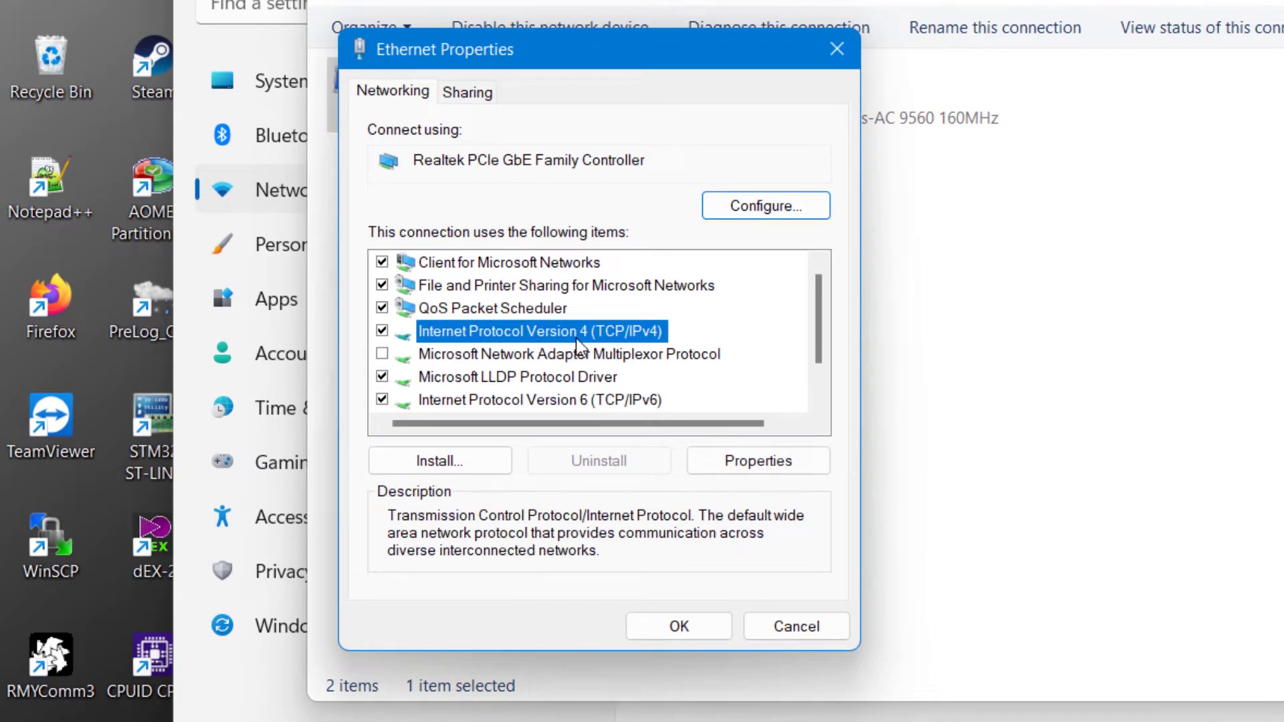
double_click(529, 338)
left_click(669, 361)
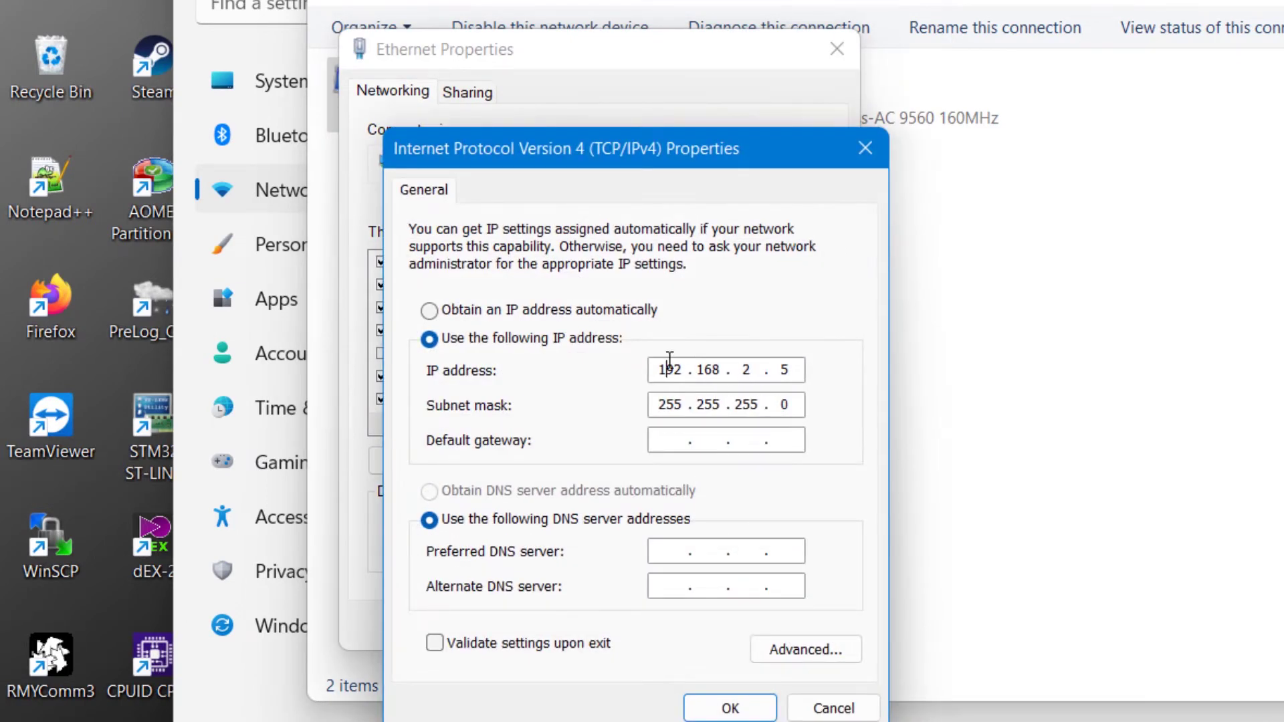
Assign the static IP address 192.168.2.5, subnet mask 255.255.255.0 and default gateway 192.168.2.1, and save the Ethernet properties.
left_click(617, 310)
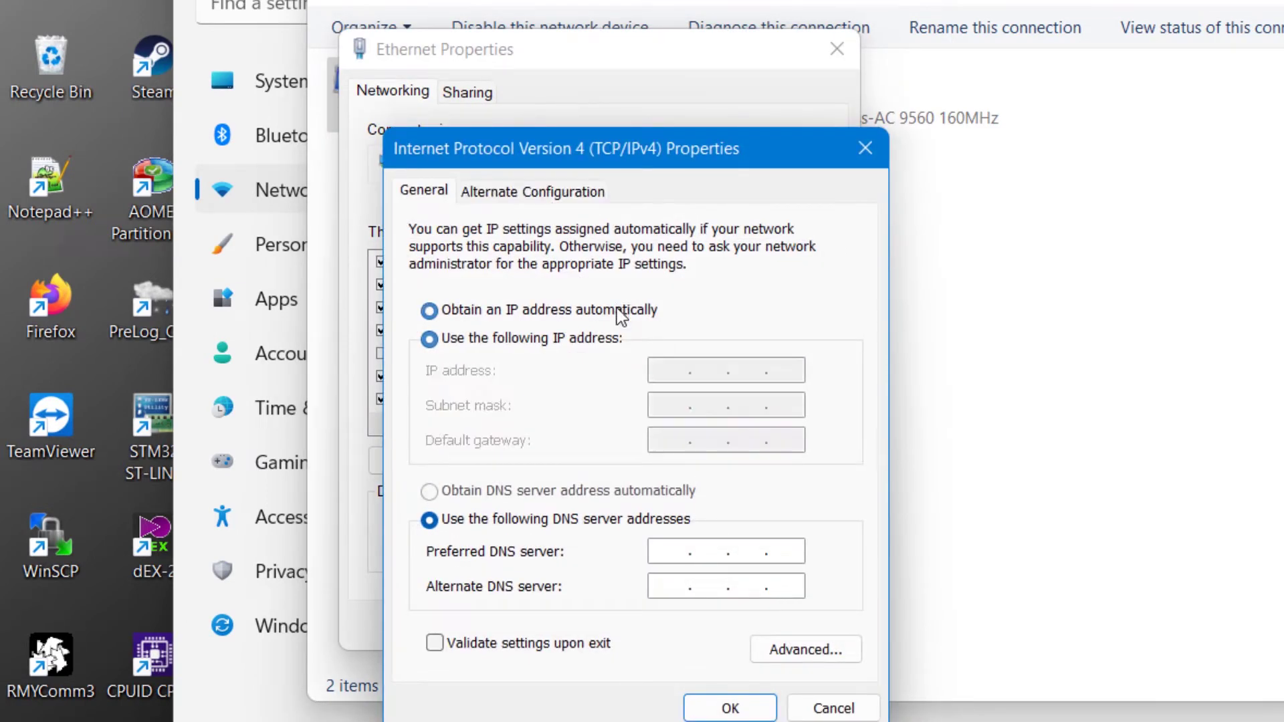
left_click(585, 341)
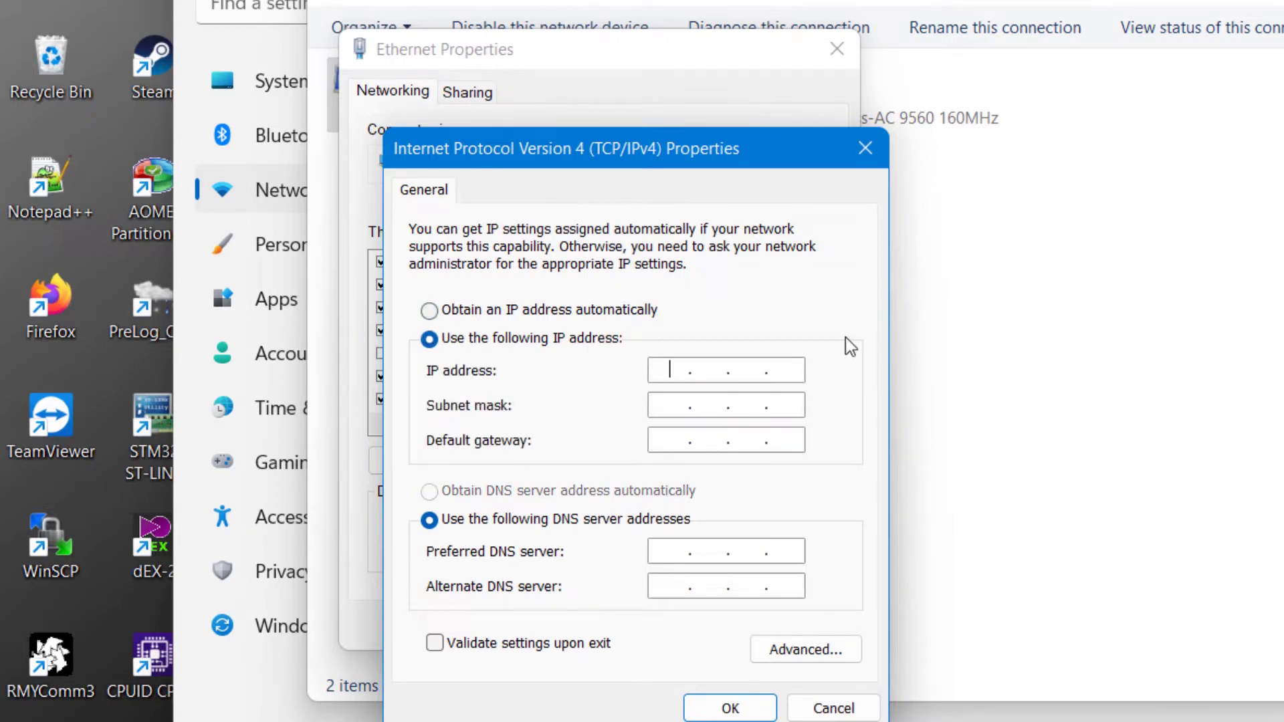
type("192.168.2.5")
key("Tab")
key("Tab")
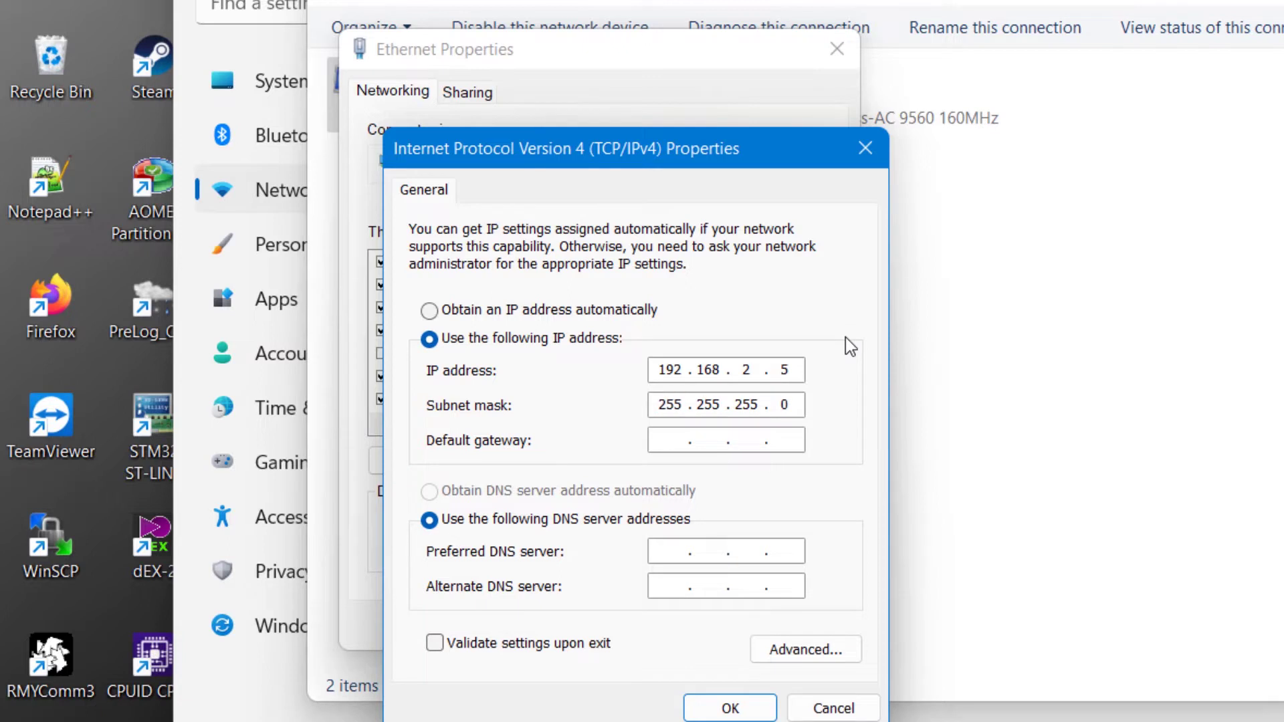
type("192 . 168 . 2 . 1")
left_click(756, 715)
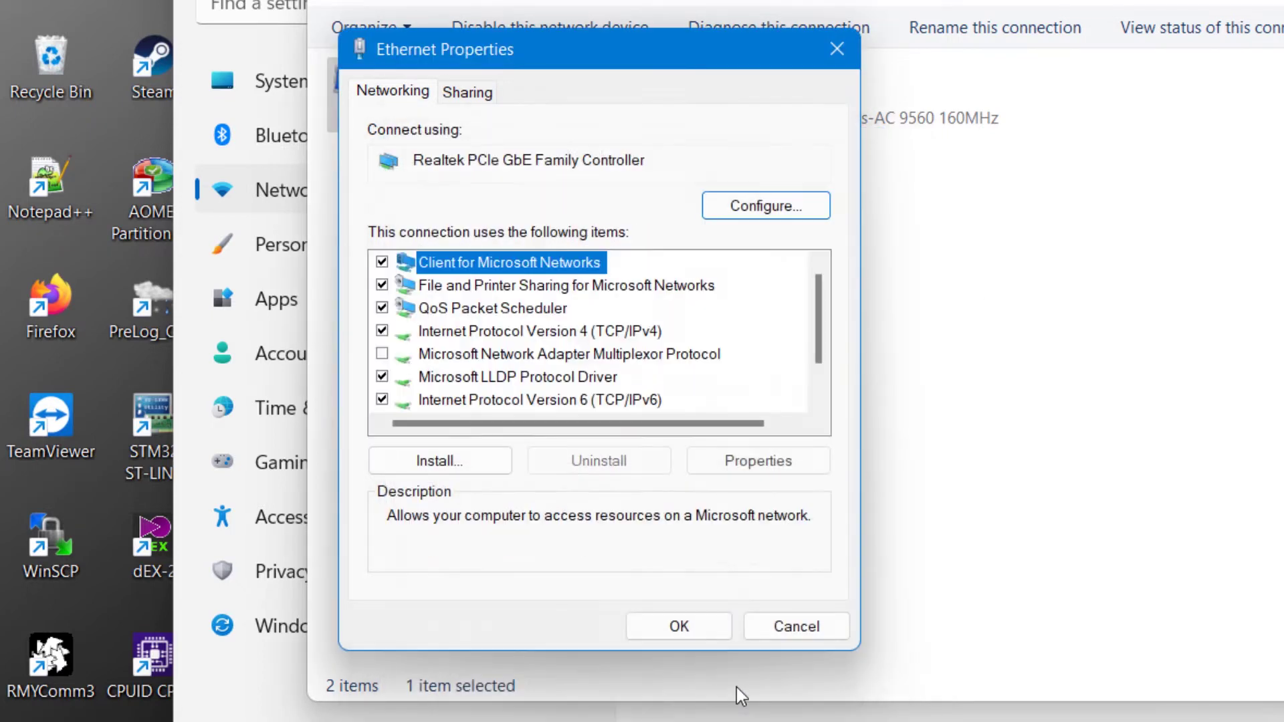
left_click(689, 632)
Switch to Chrome, use the Person 1 profile, and load the router page at 192.168.2.1.
left_click(1091, 315)
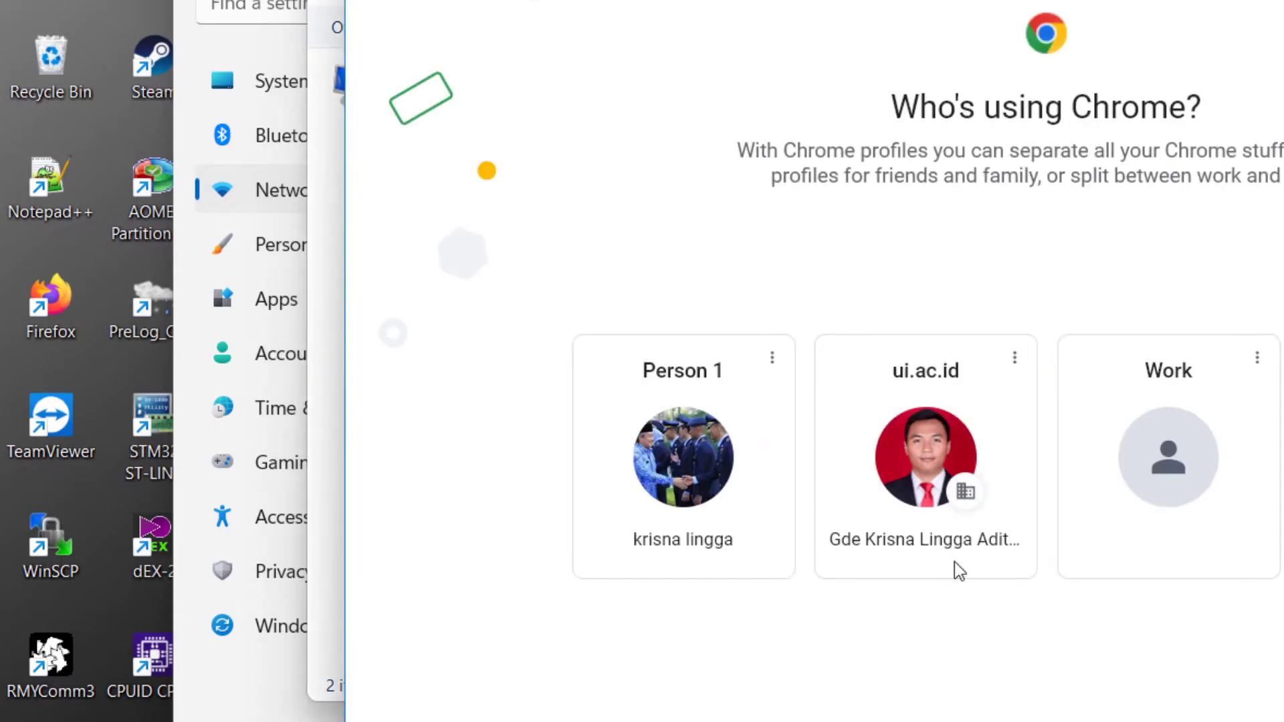
left_click(707, 515)
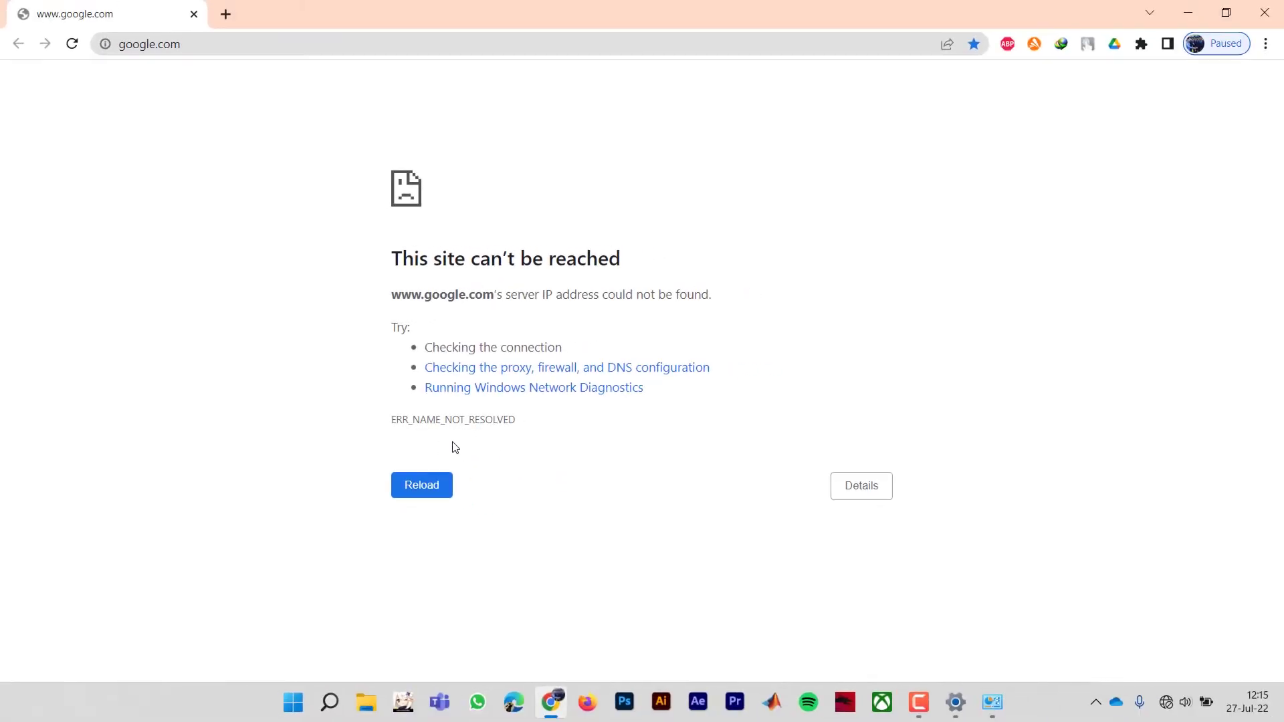
left_click(376, 40)
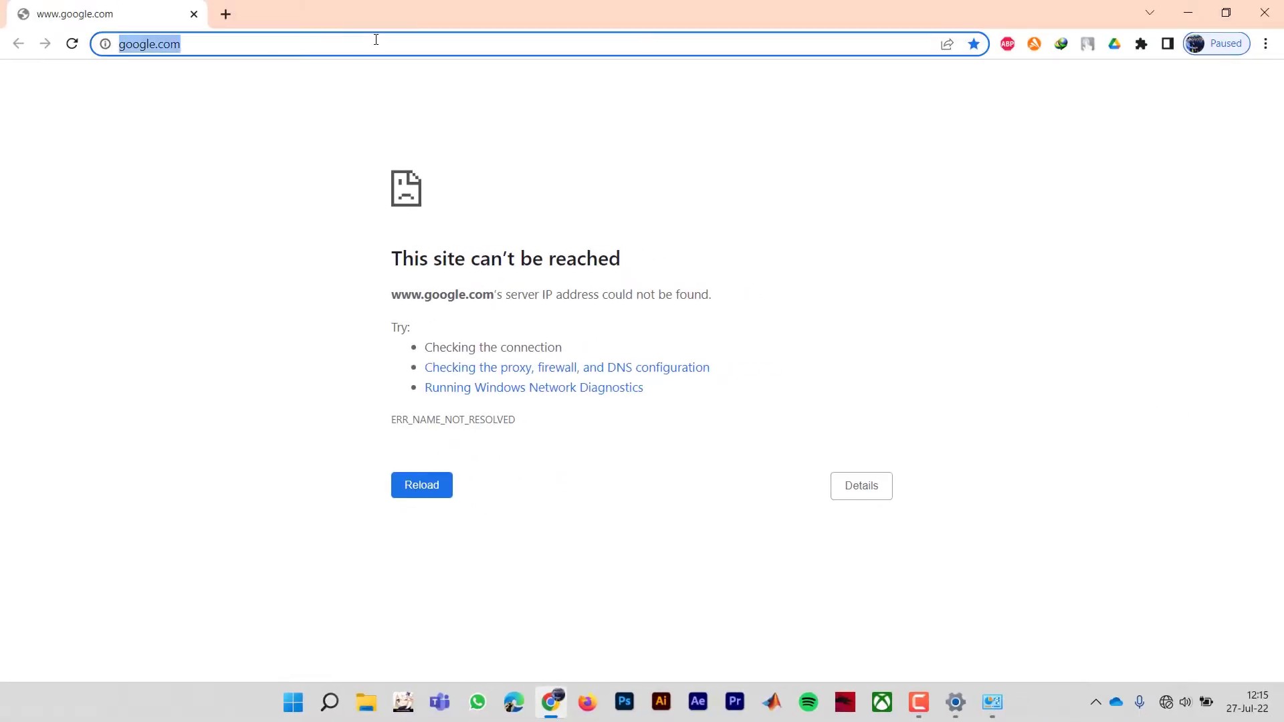
type("192")
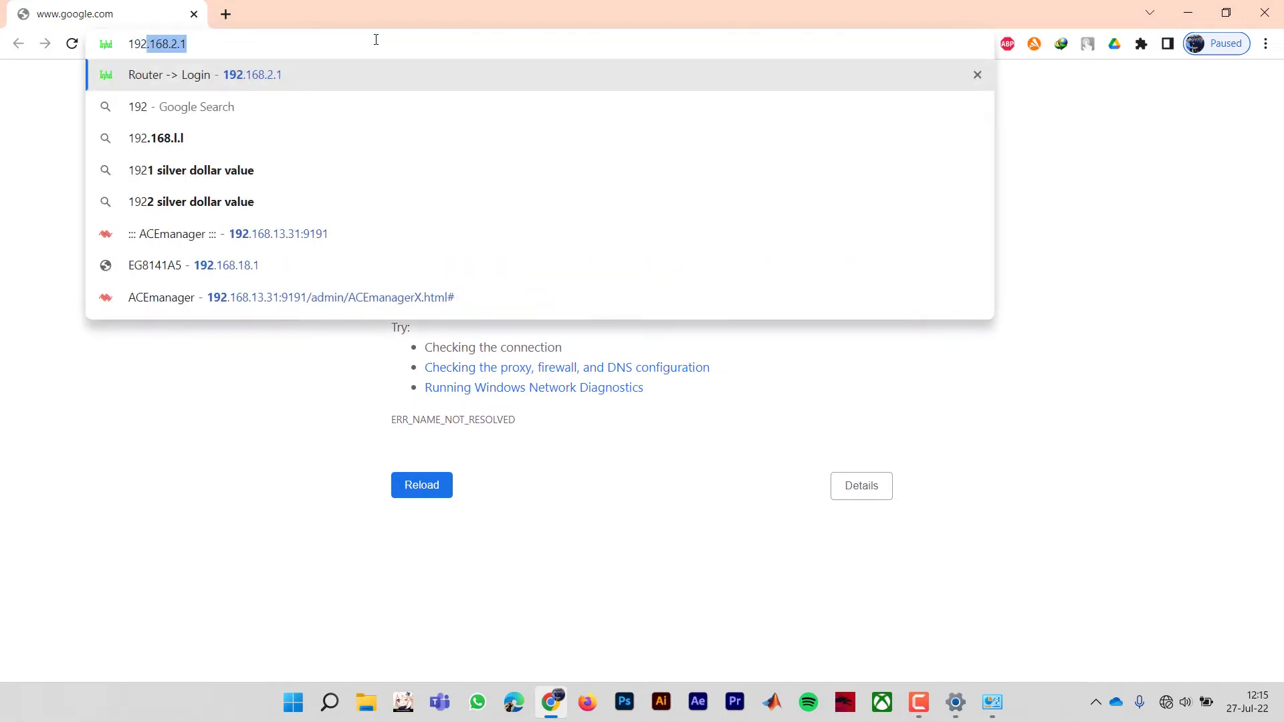
type(".168.2.1")
key("Return")
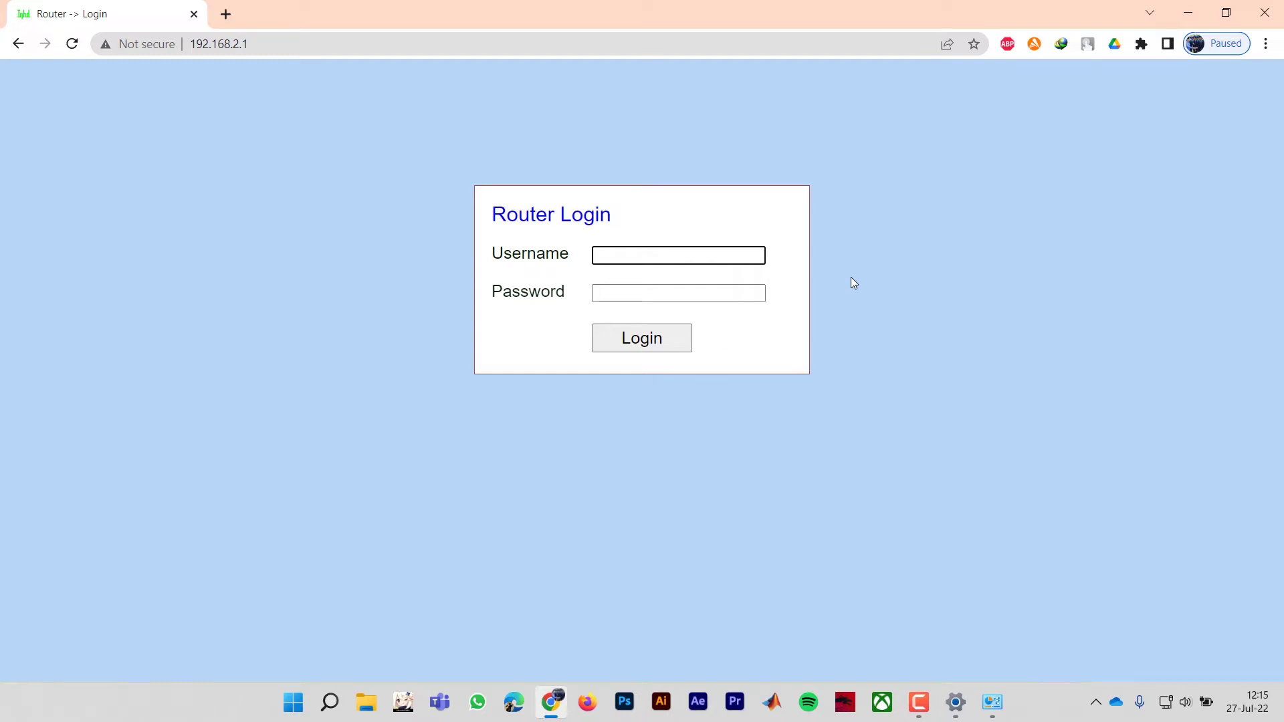
Log in to the router with the username adm and the account password.
type("adm")
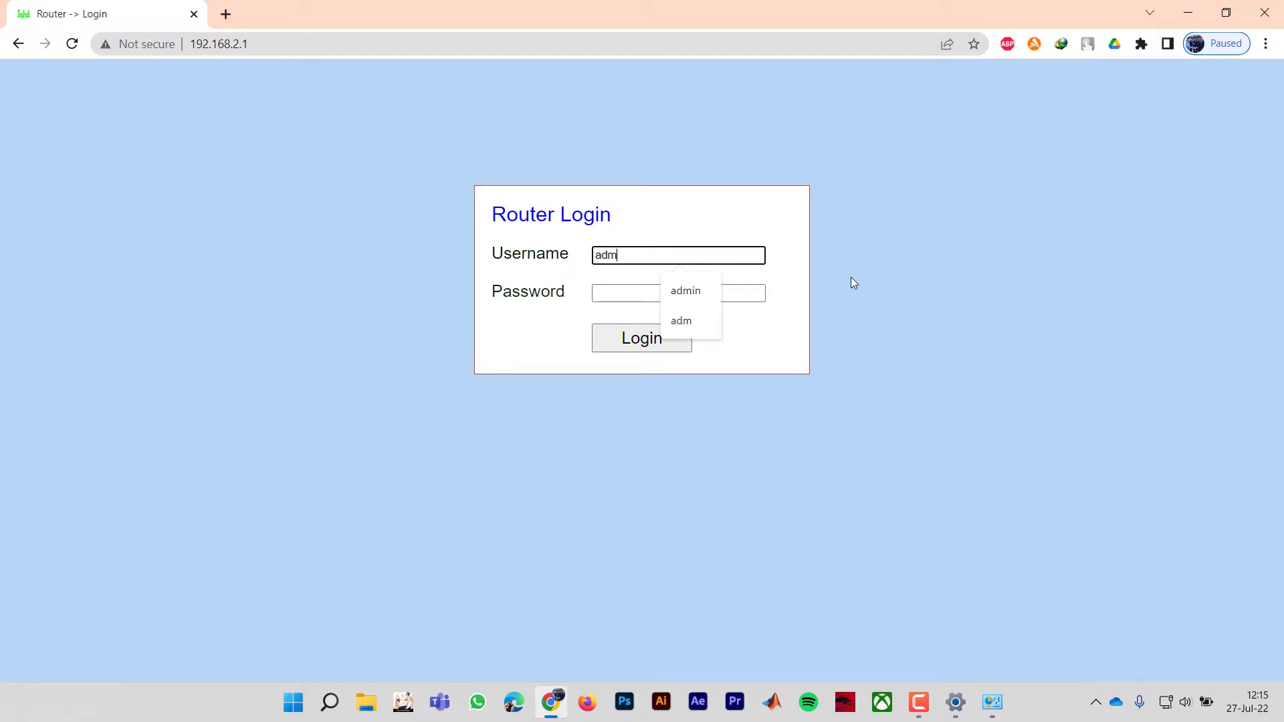
key("Tab")
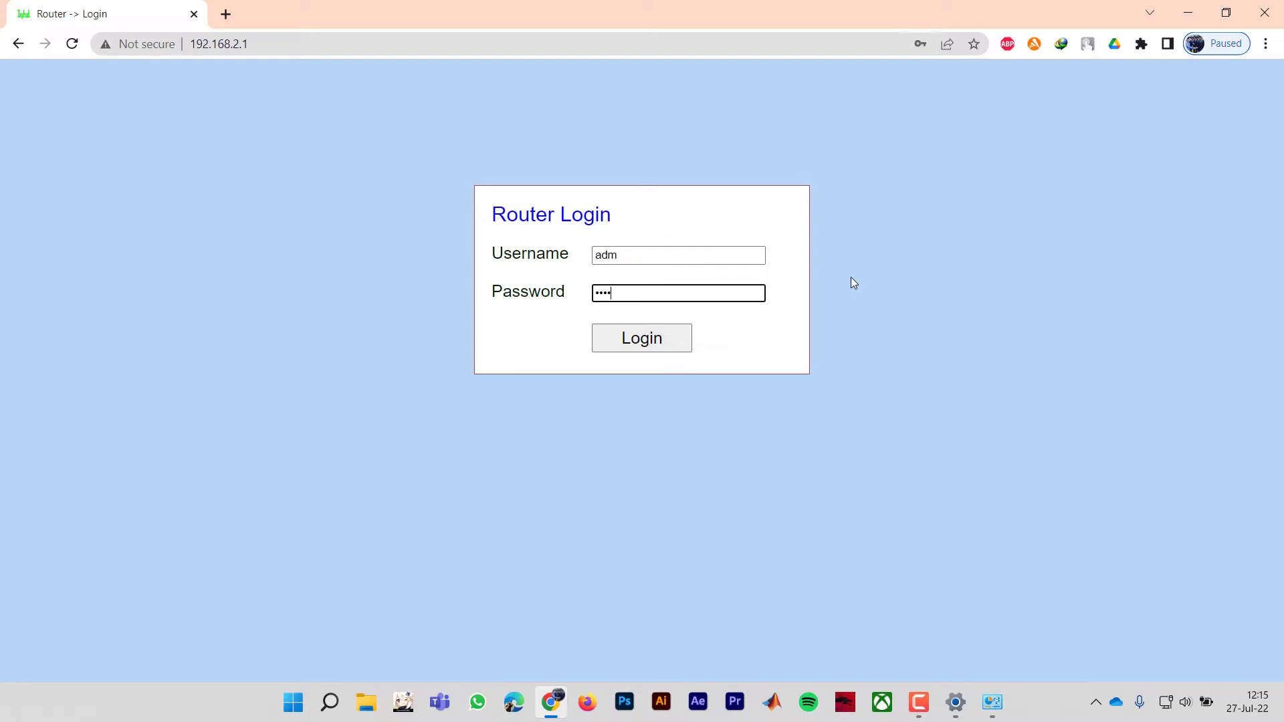
key("Return")
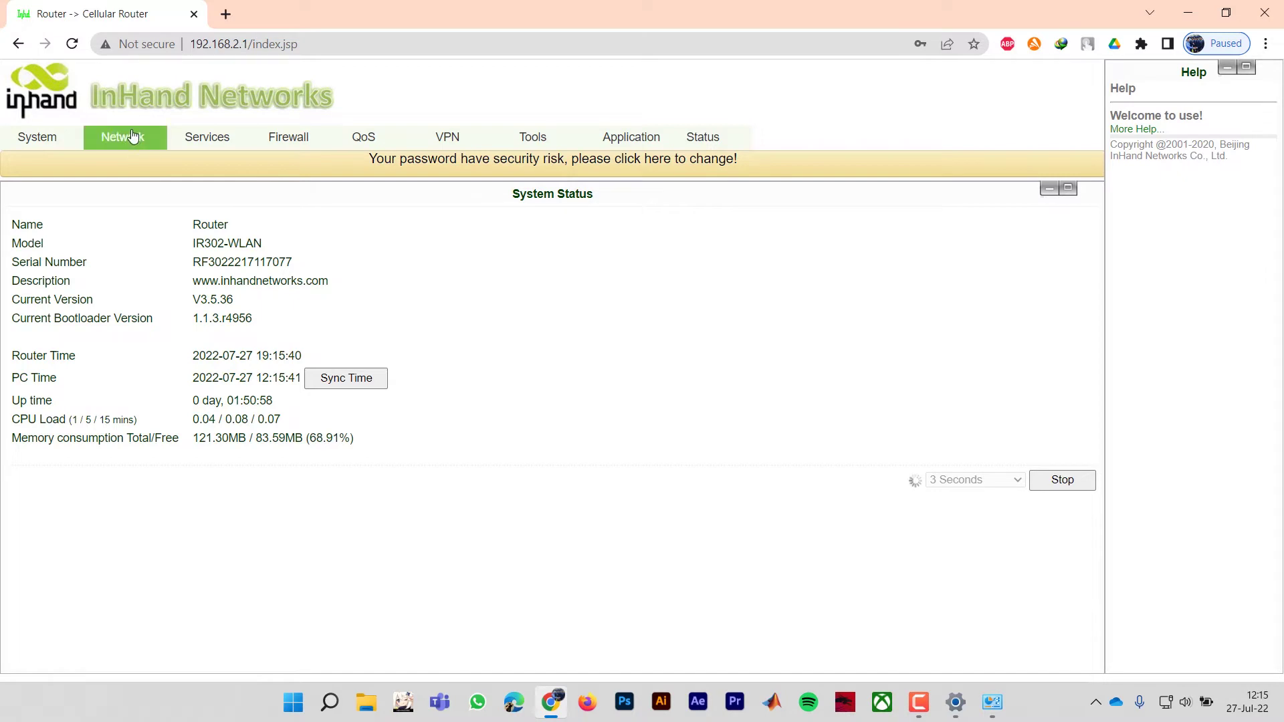
Open the router's Cellular network settings and set the SIM1 Network Provider to Profiles 2.
mouse_move(132, 135)
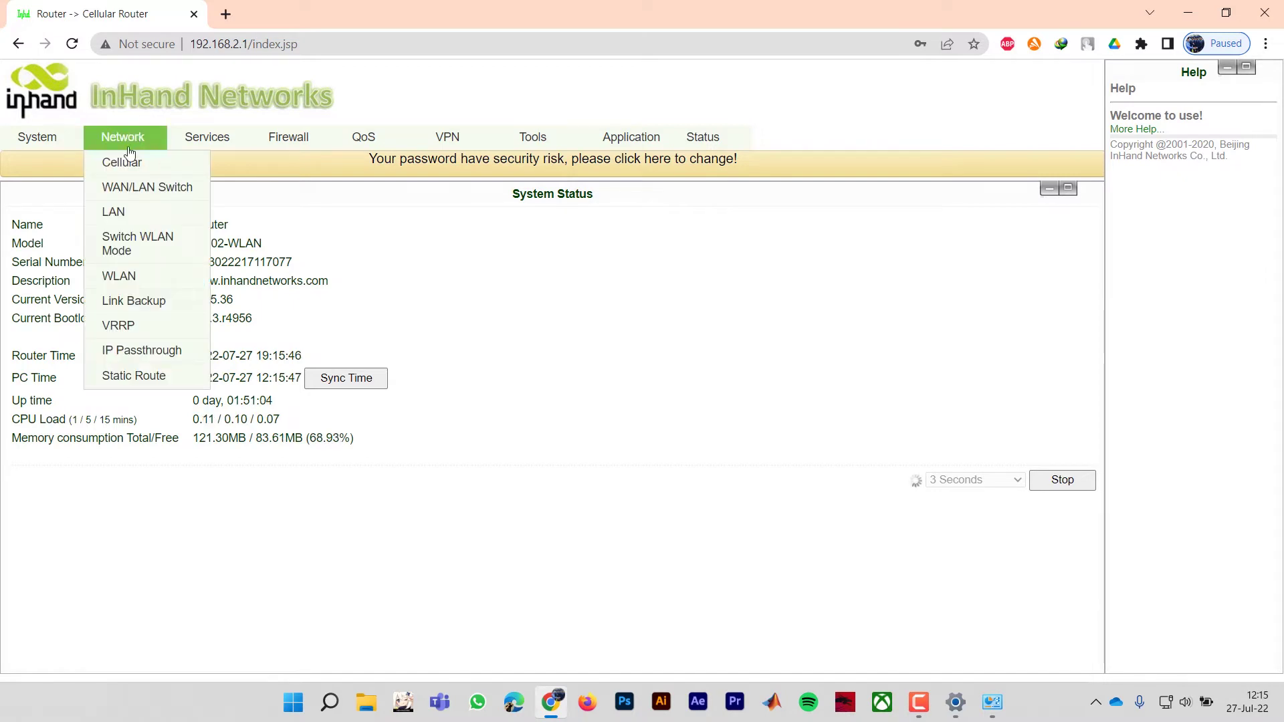
left_click(164, 164)
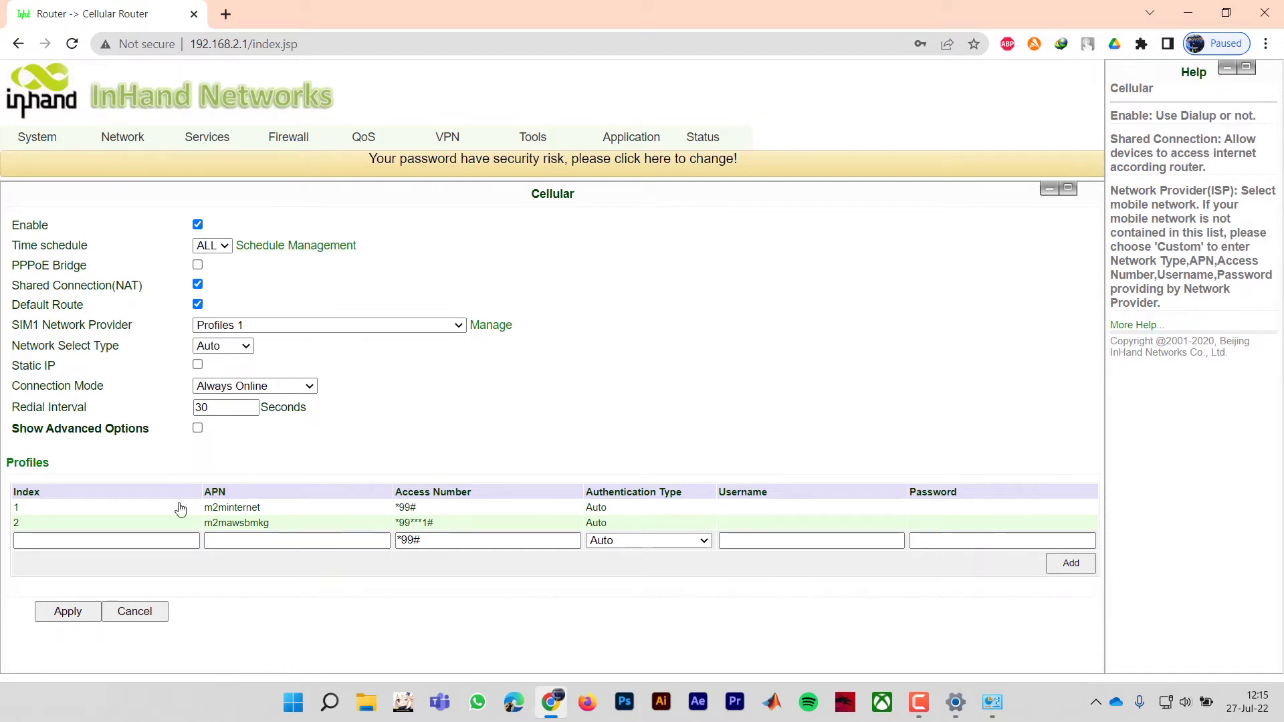
left_click(309, 325)
left_click(305, 342)
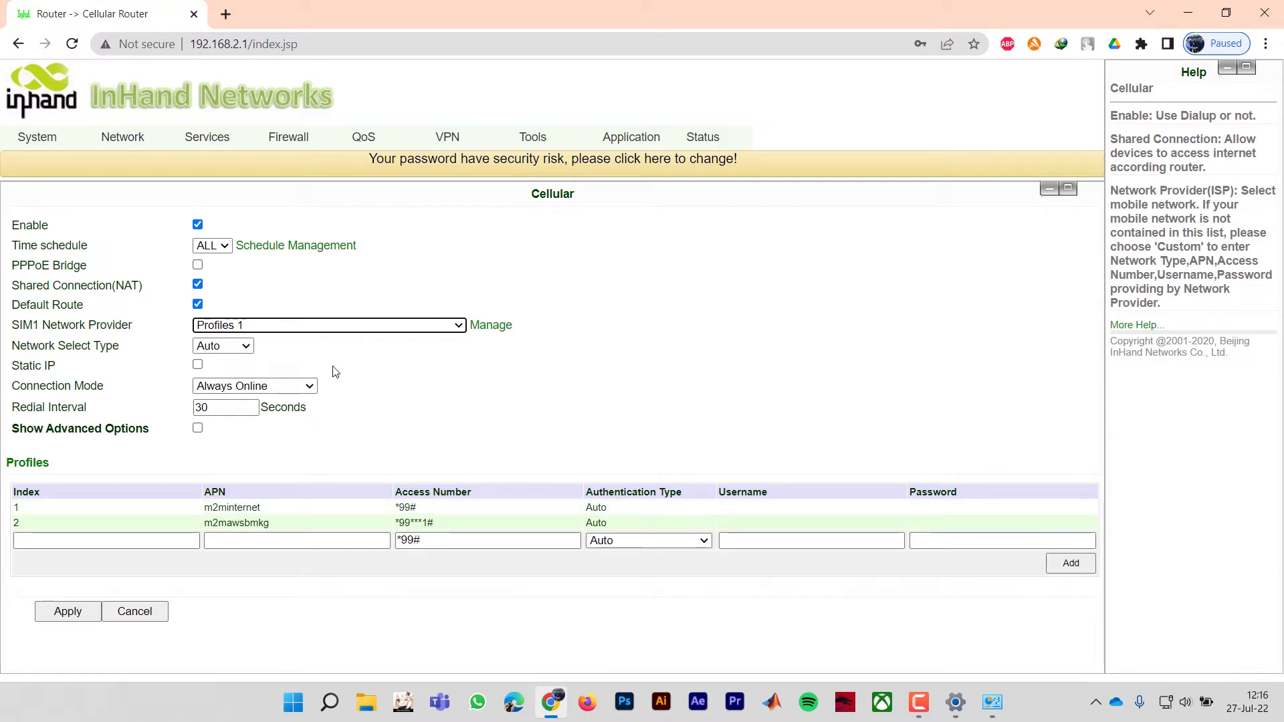
left_click(289, 327)
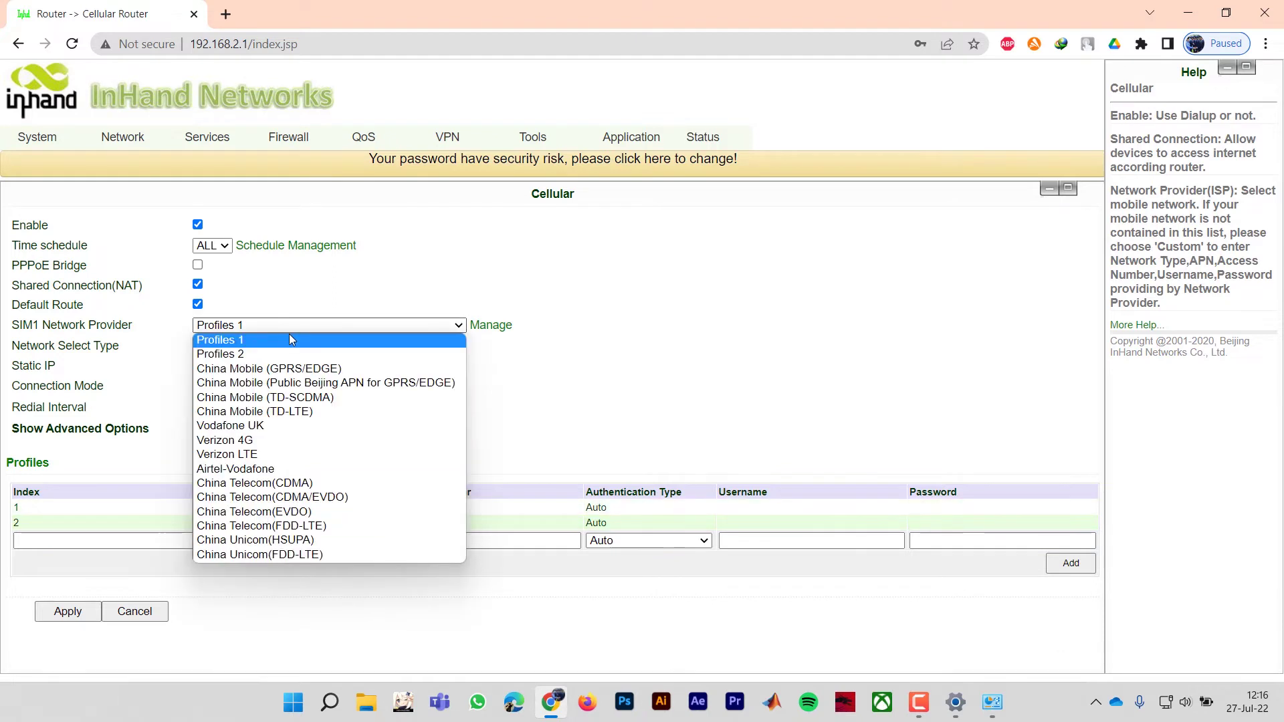
left_click(290, 353)
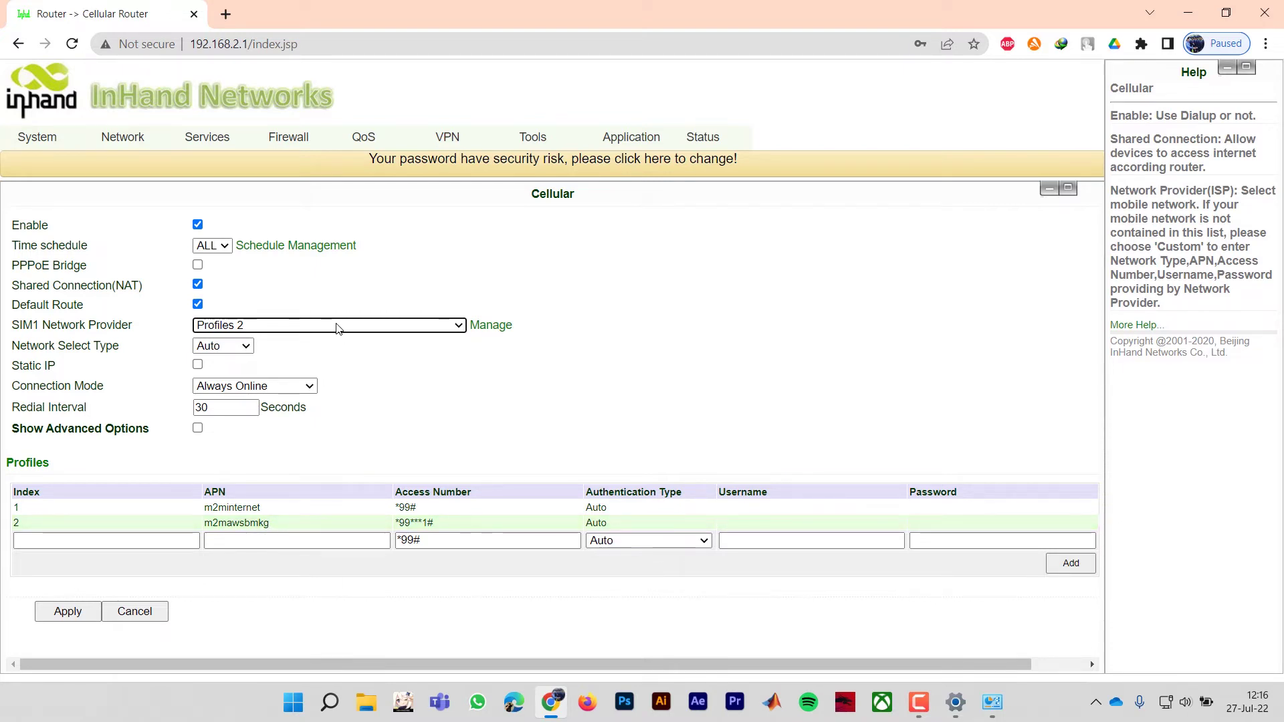
Add a cellular profile with index 3 and APN internet, keeping access number *99# and Auto authentication.
left_click(134, 540)
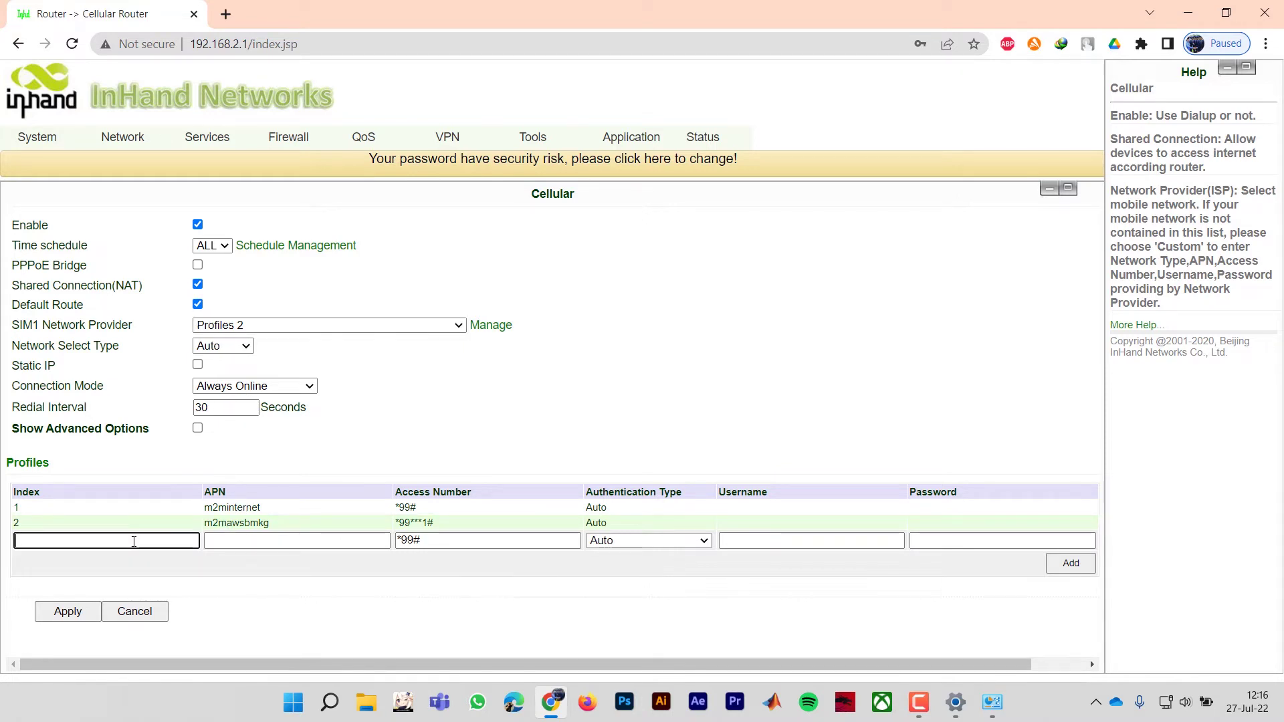
type("3")
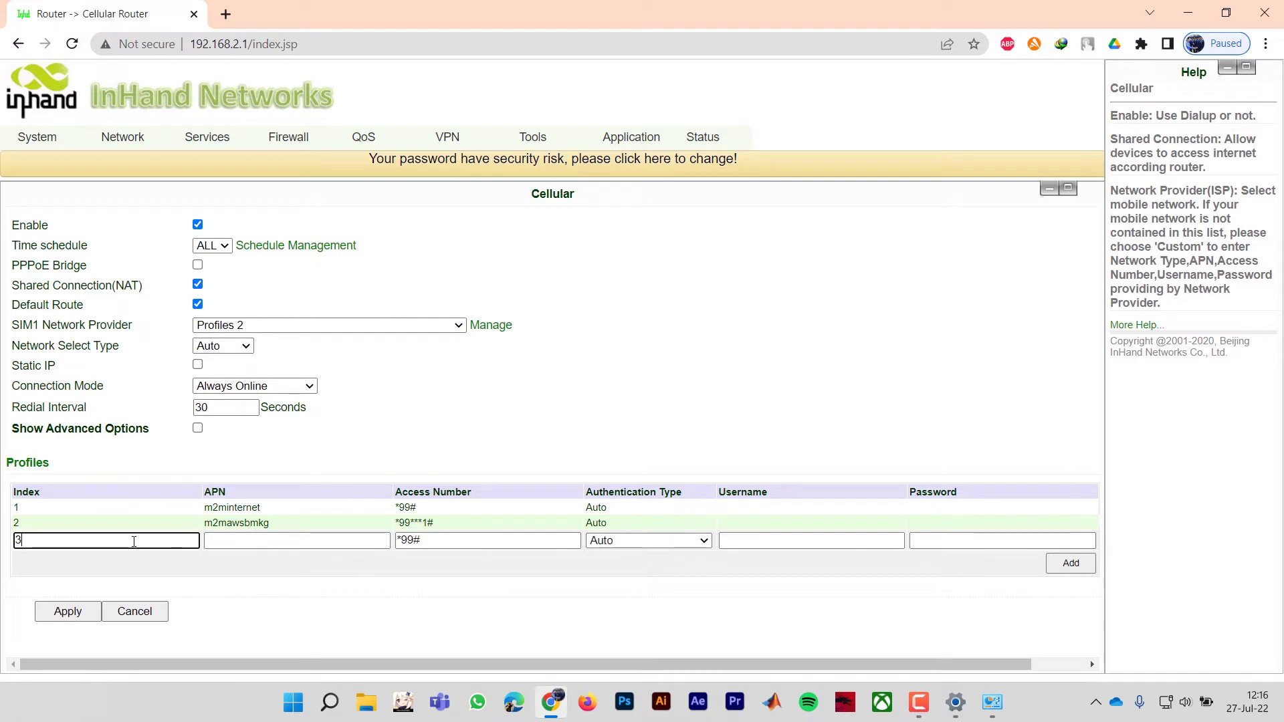
left_click(242, 540)
type("int")
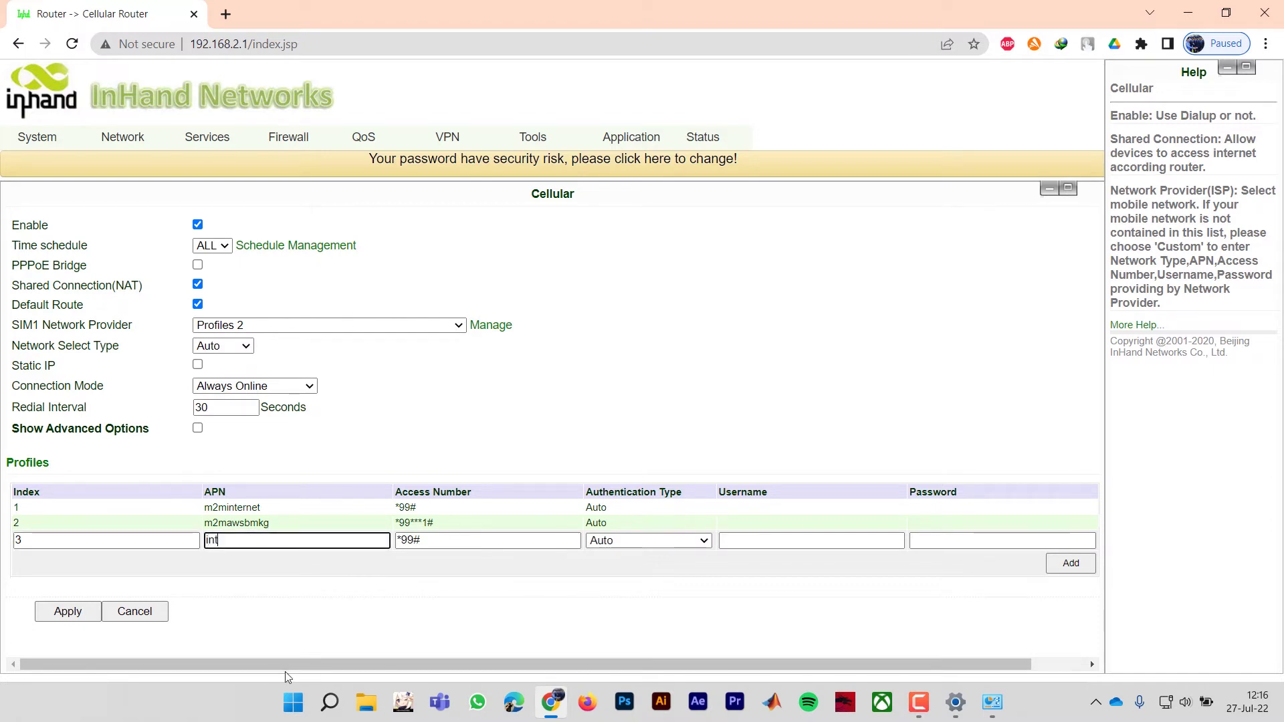
type("ernet")
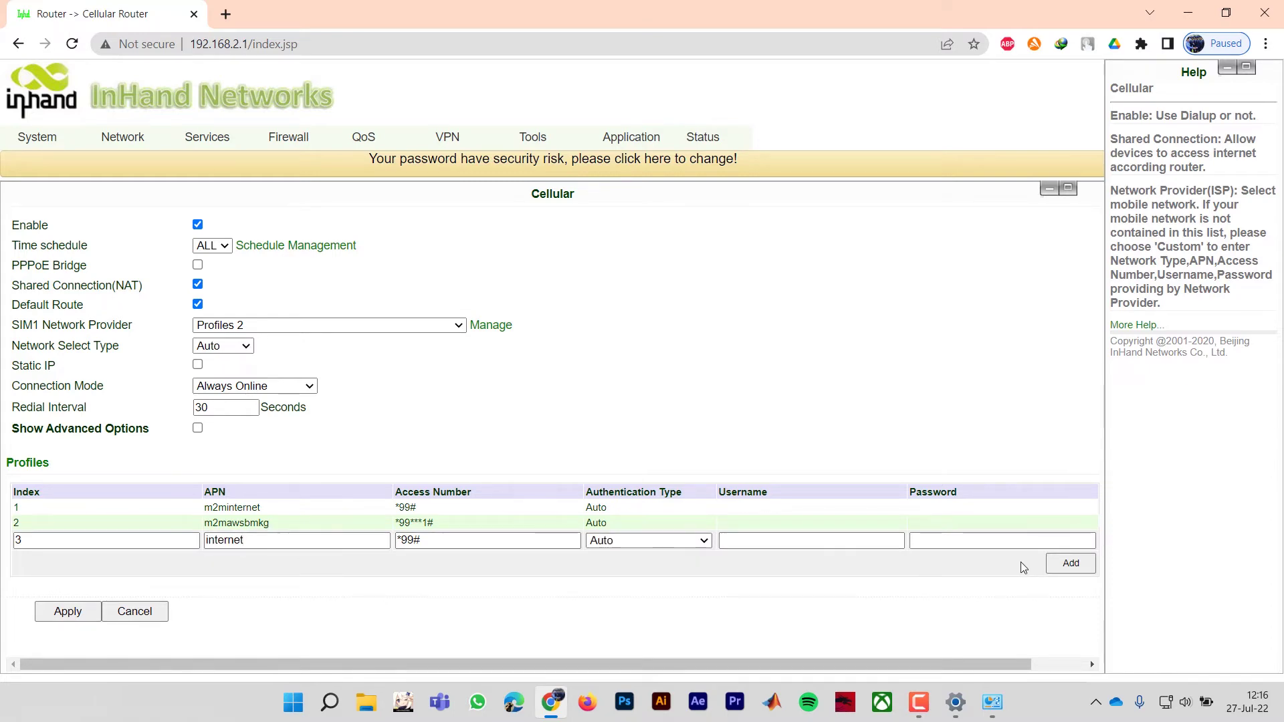
left_click(1070, 564)
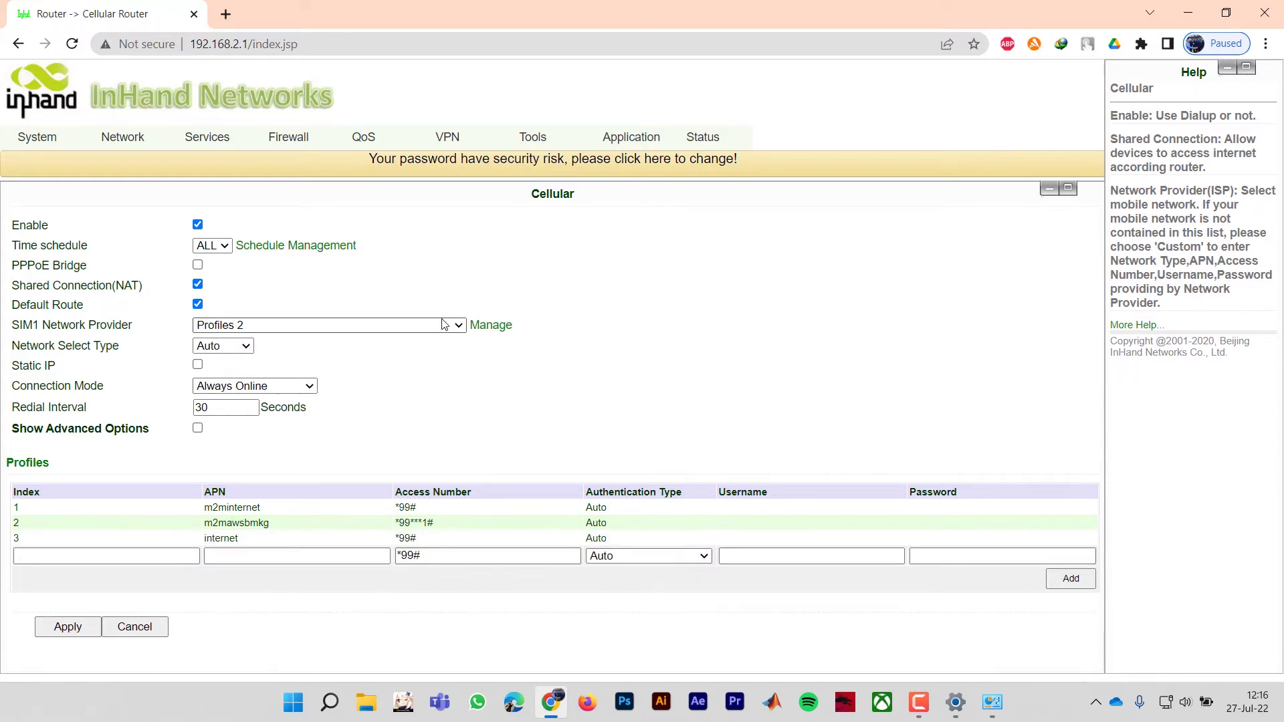
Try Profiles 3 as the SIM1 Network Provider, but settle on Profiles 1 and apply the cellular settings.
left_click(372, 329)
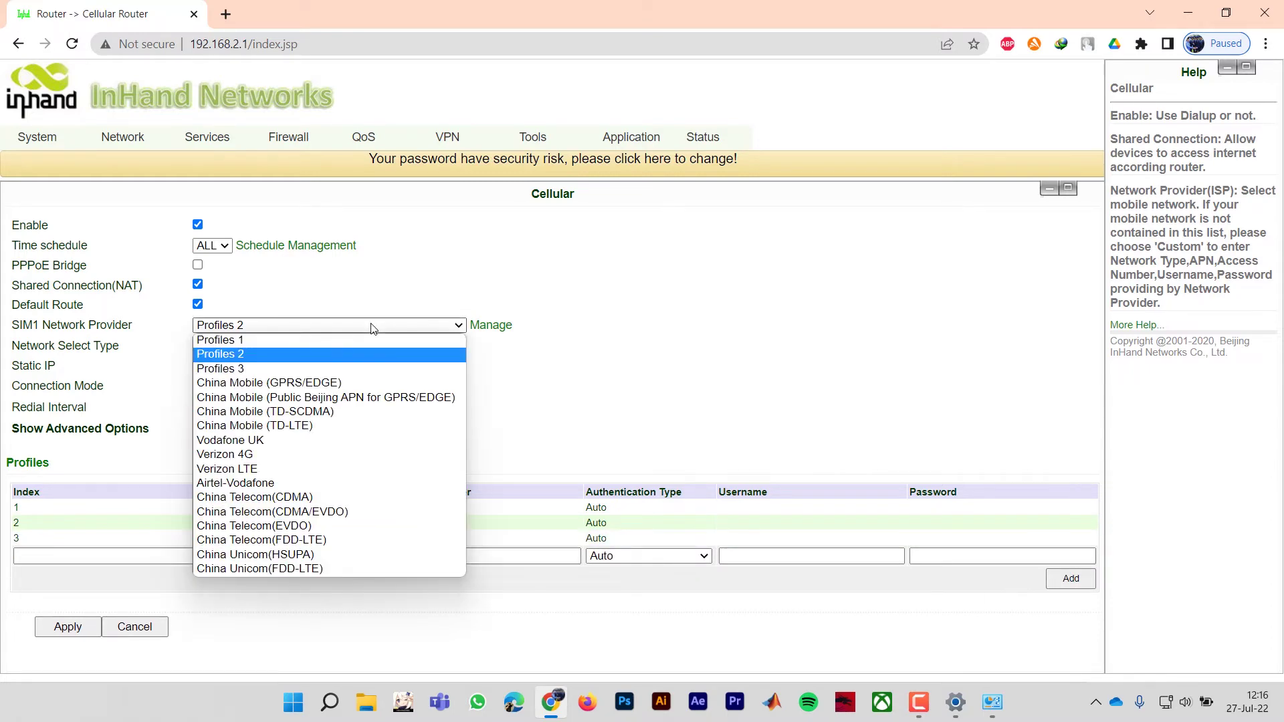
left_click(279, 366)
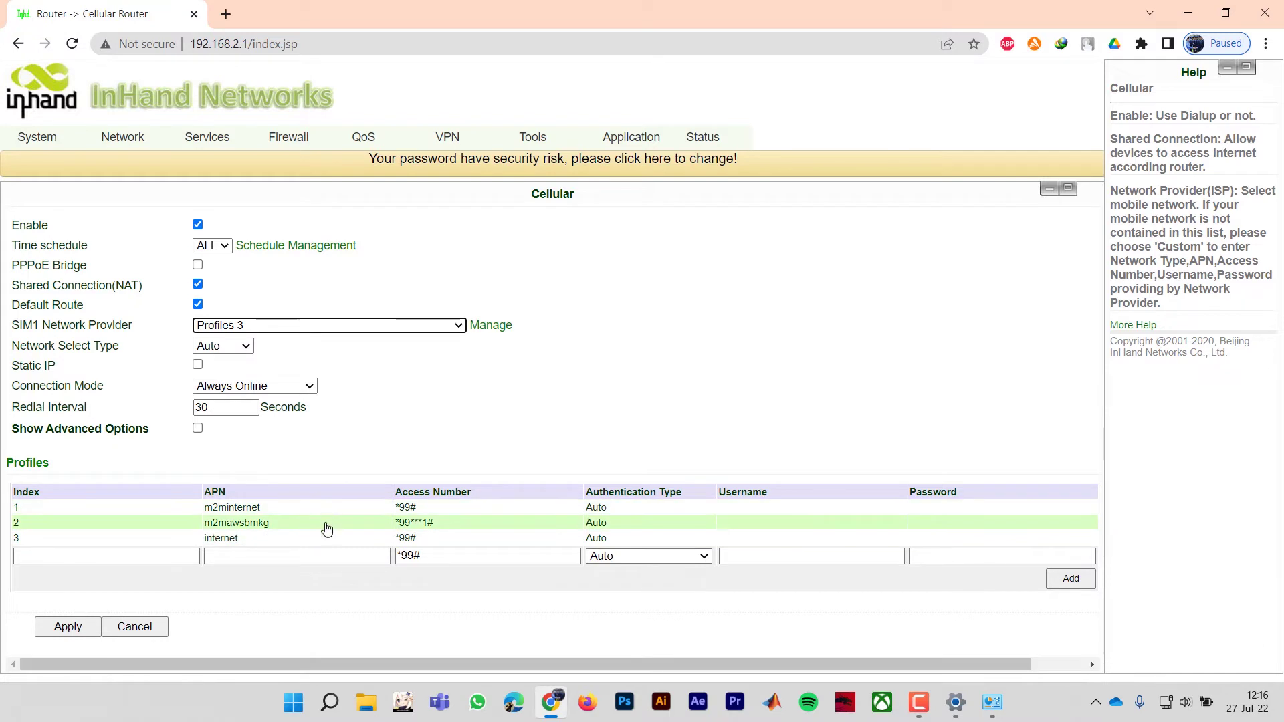
left_click(346, 327)
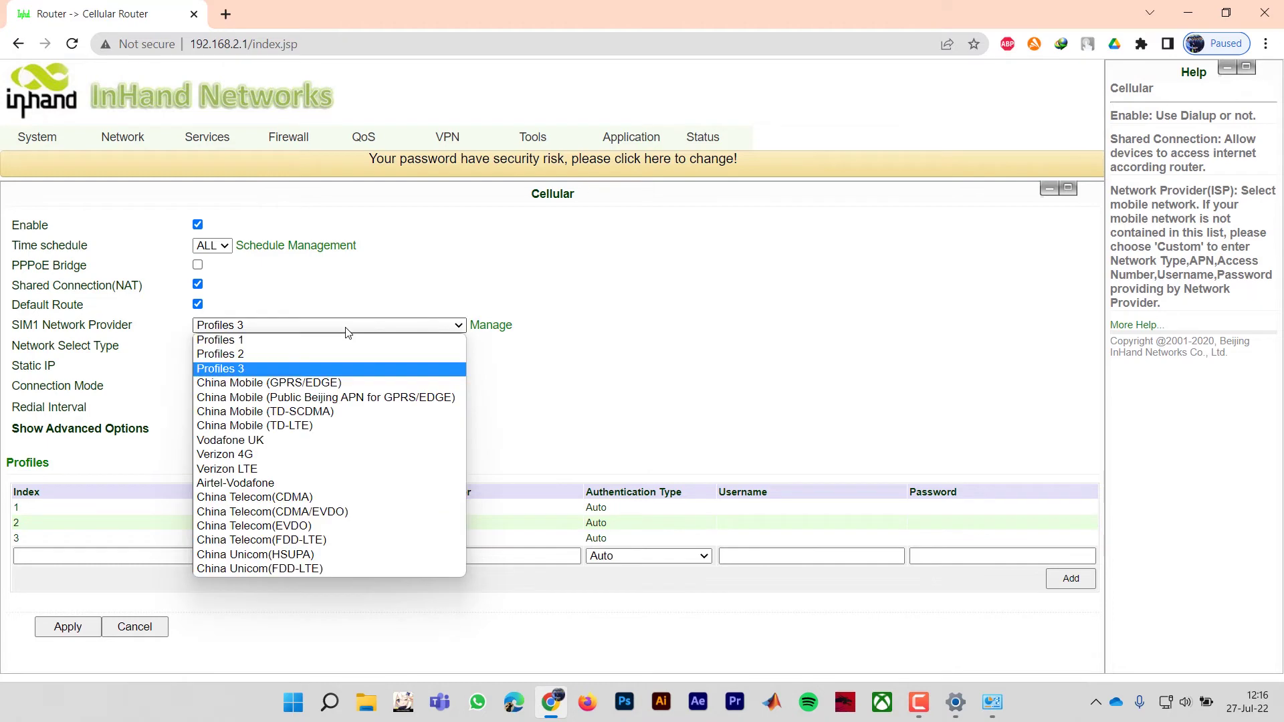
left_click(271, 340)
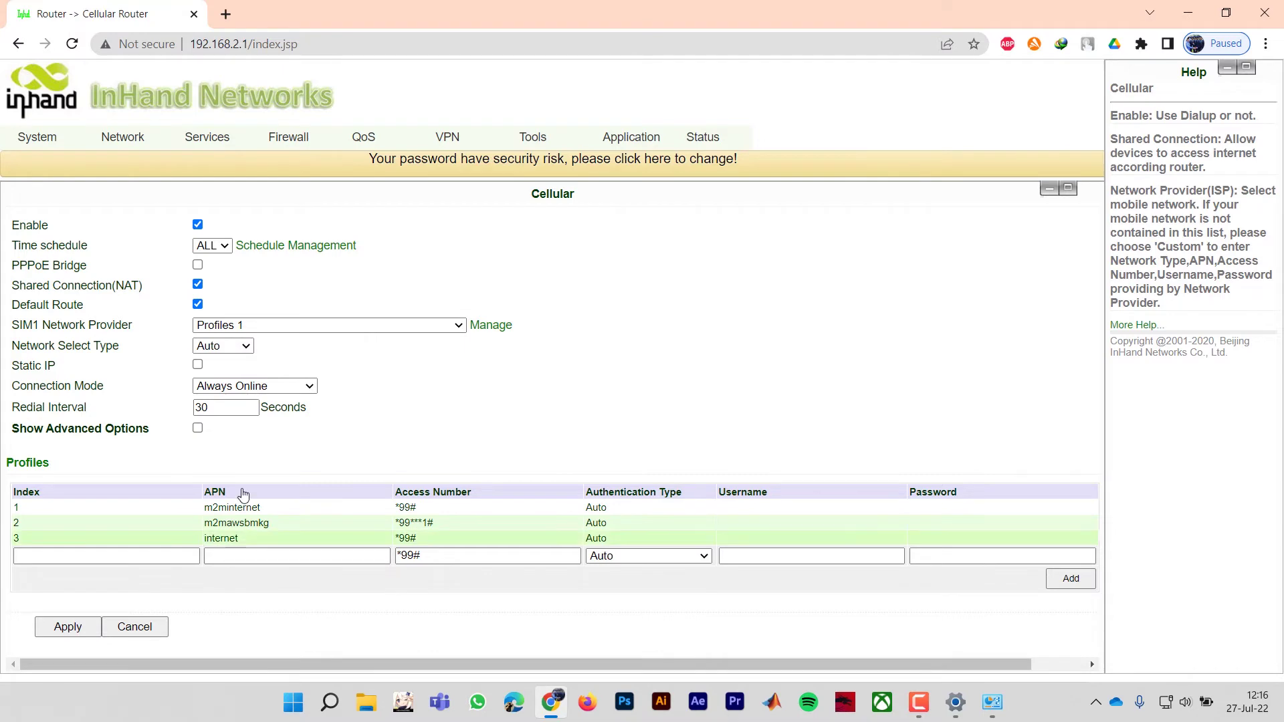
left_click(65, 631)
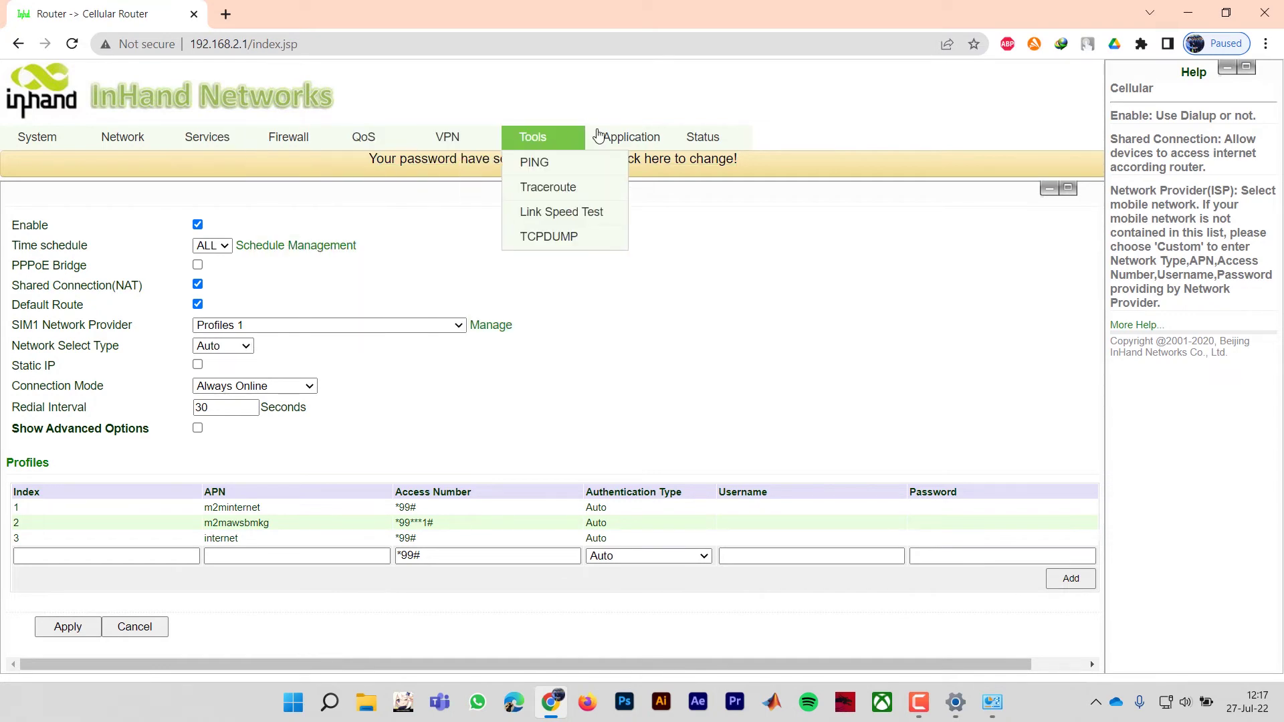
View the router's system status and examine the modem status page for the cellular connection details.
mouse_move(706, 140)
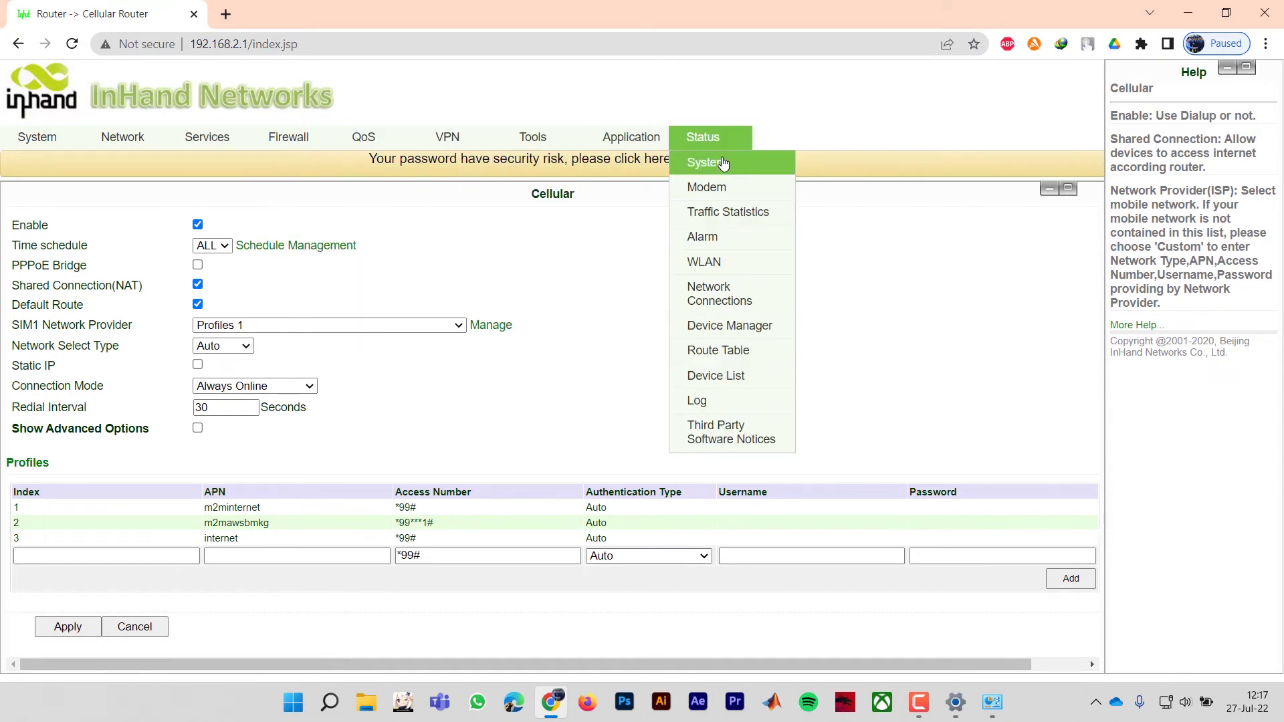
left_click(723, 163)
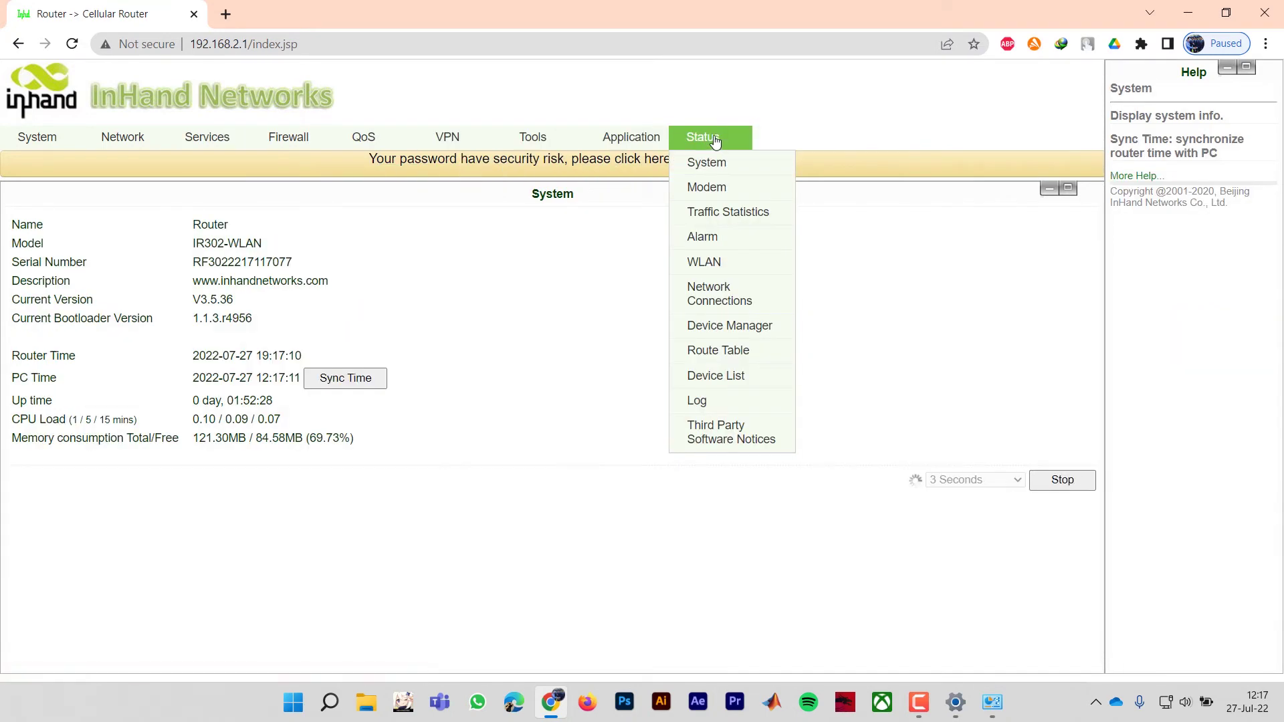
left_click(760, 190)
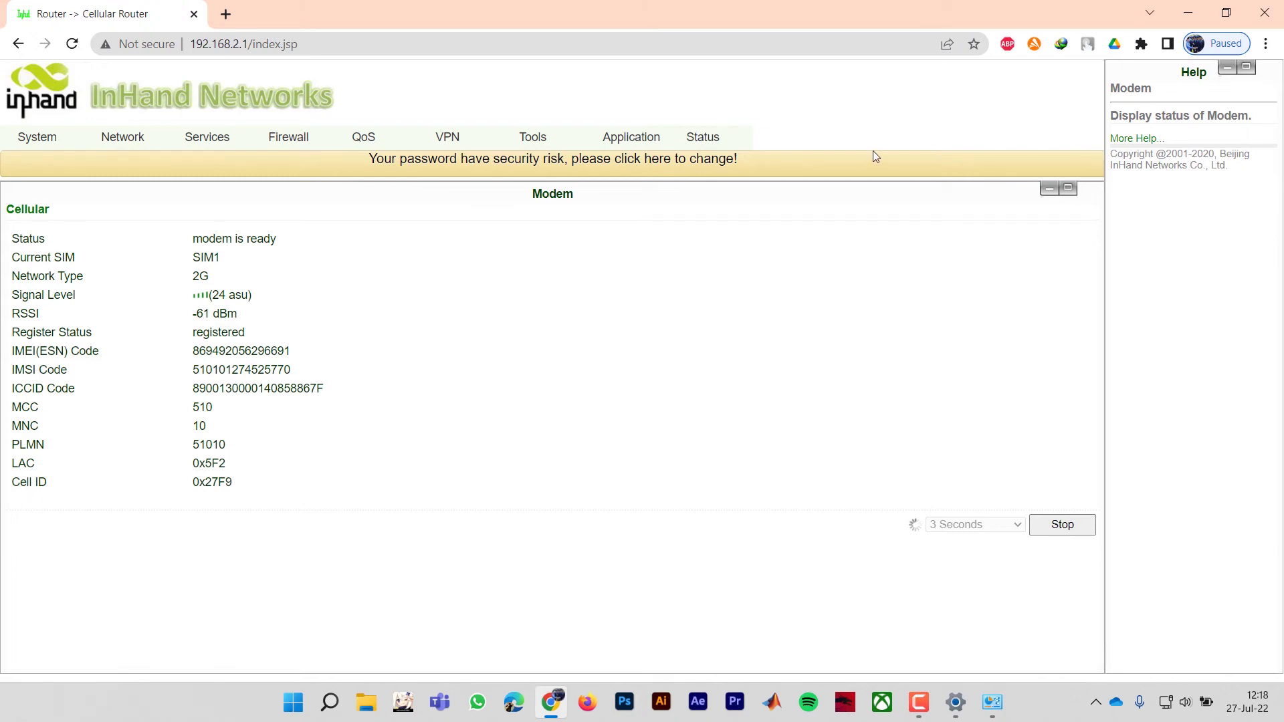
mouse_move(602, 159)
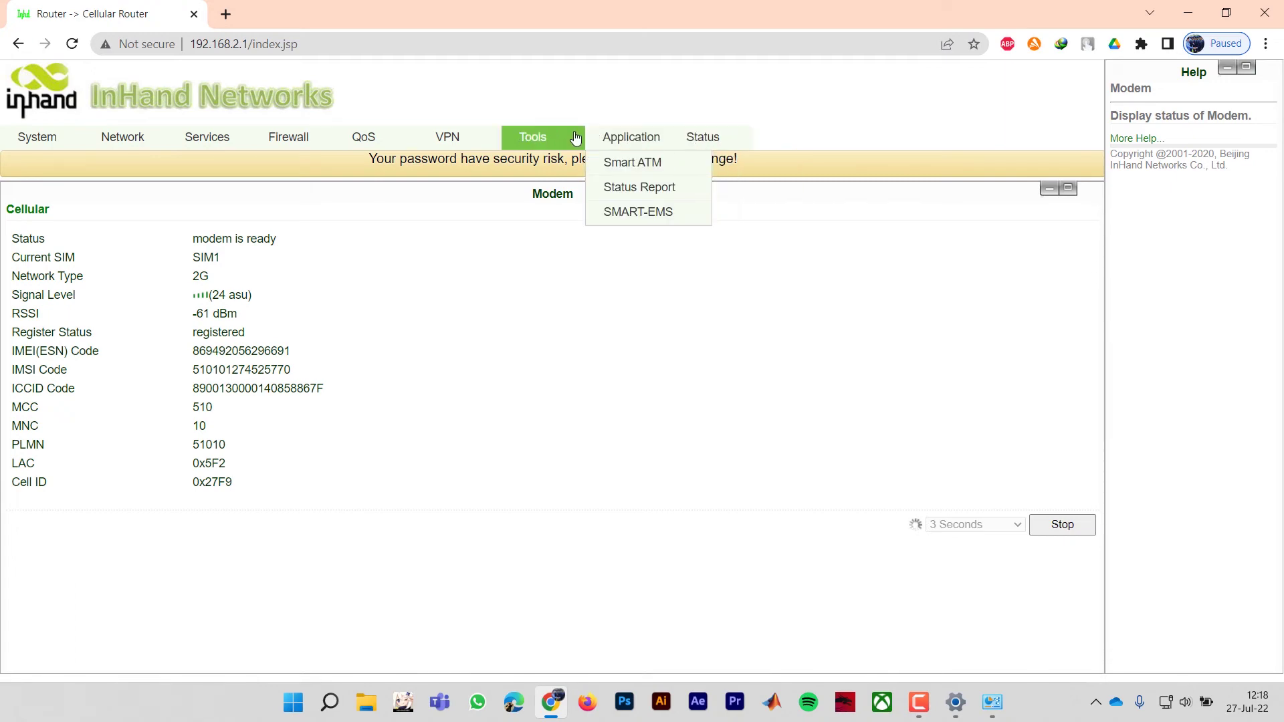
Ping host 202.90.198.212 from the router with a ping count of 4 and 32-byte packets, and examine the reply statistics.
mouse_move(575, 138)
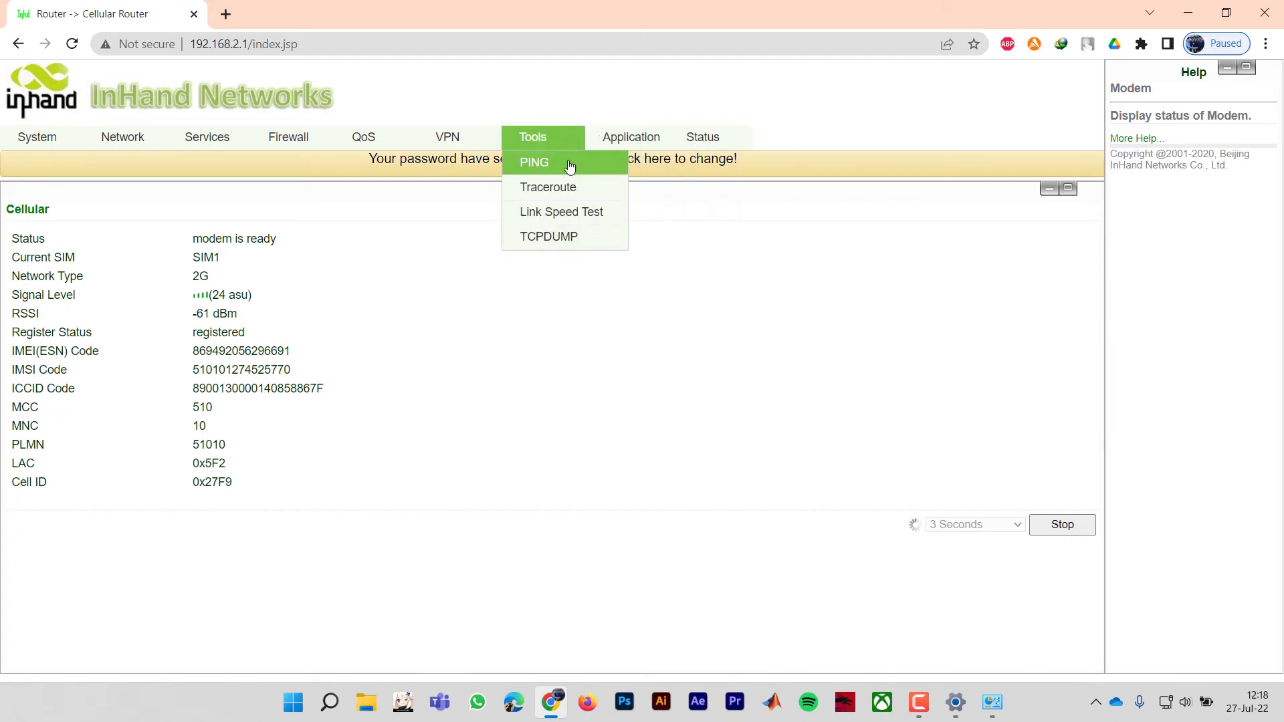
left_click(569, 166)
left_click(348, 229)
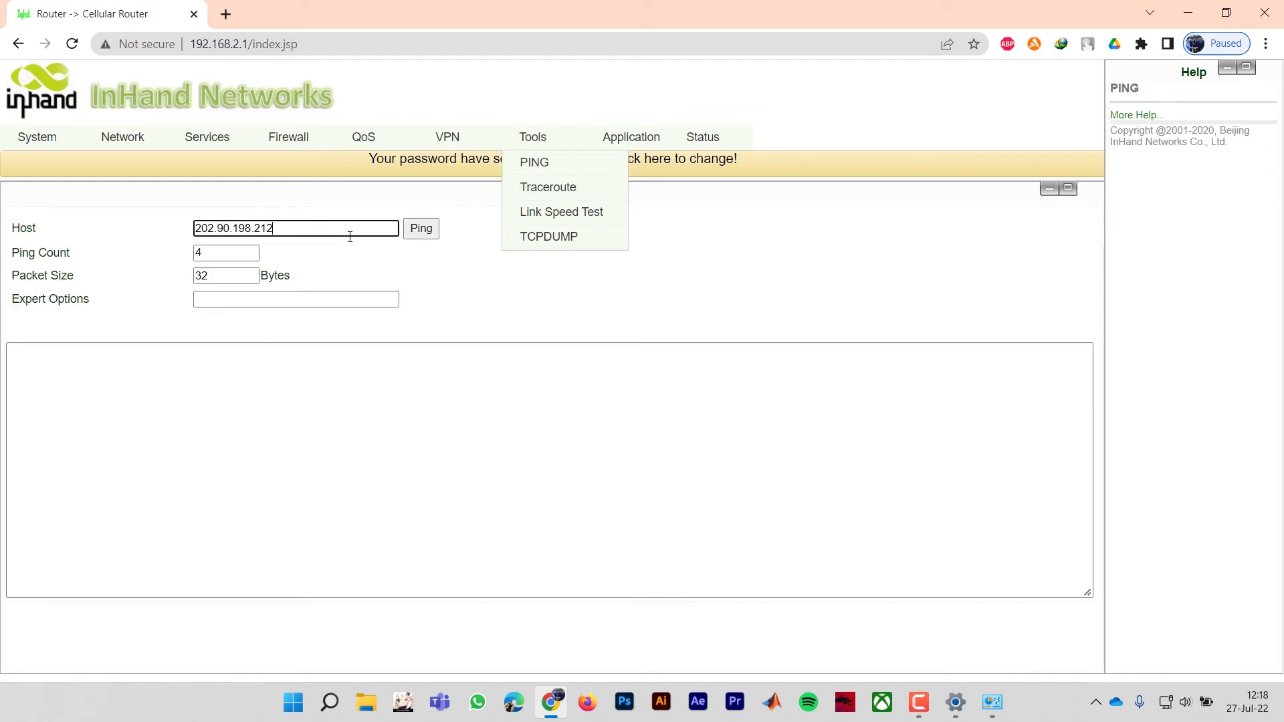
left_click_drag(258, 231, 176, 242)
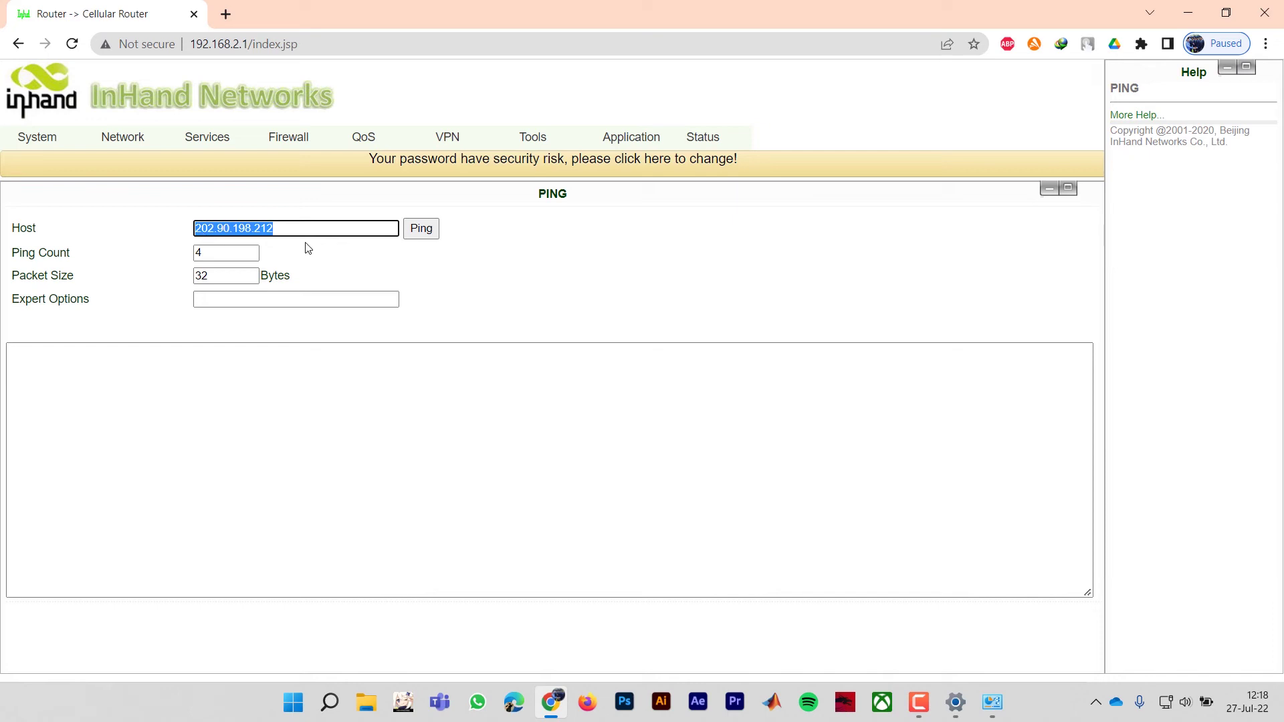
type("202")
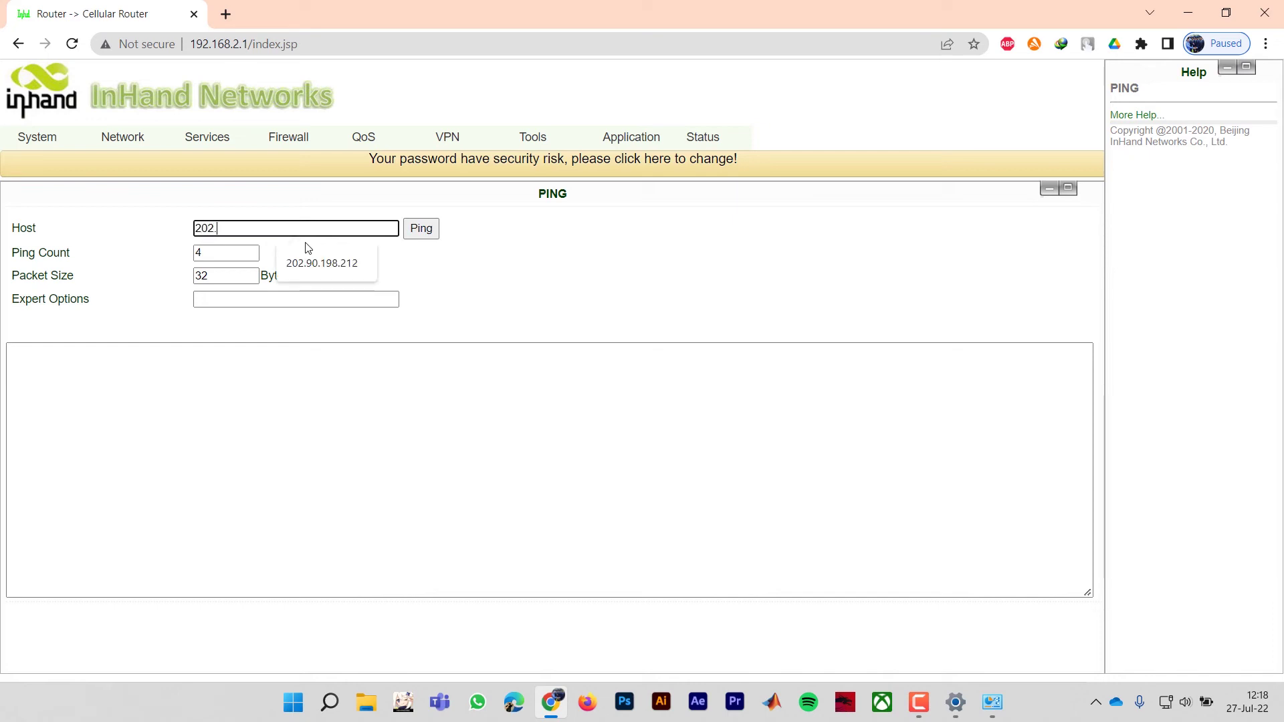
type(".90.198.212")
left_click(428, 227)
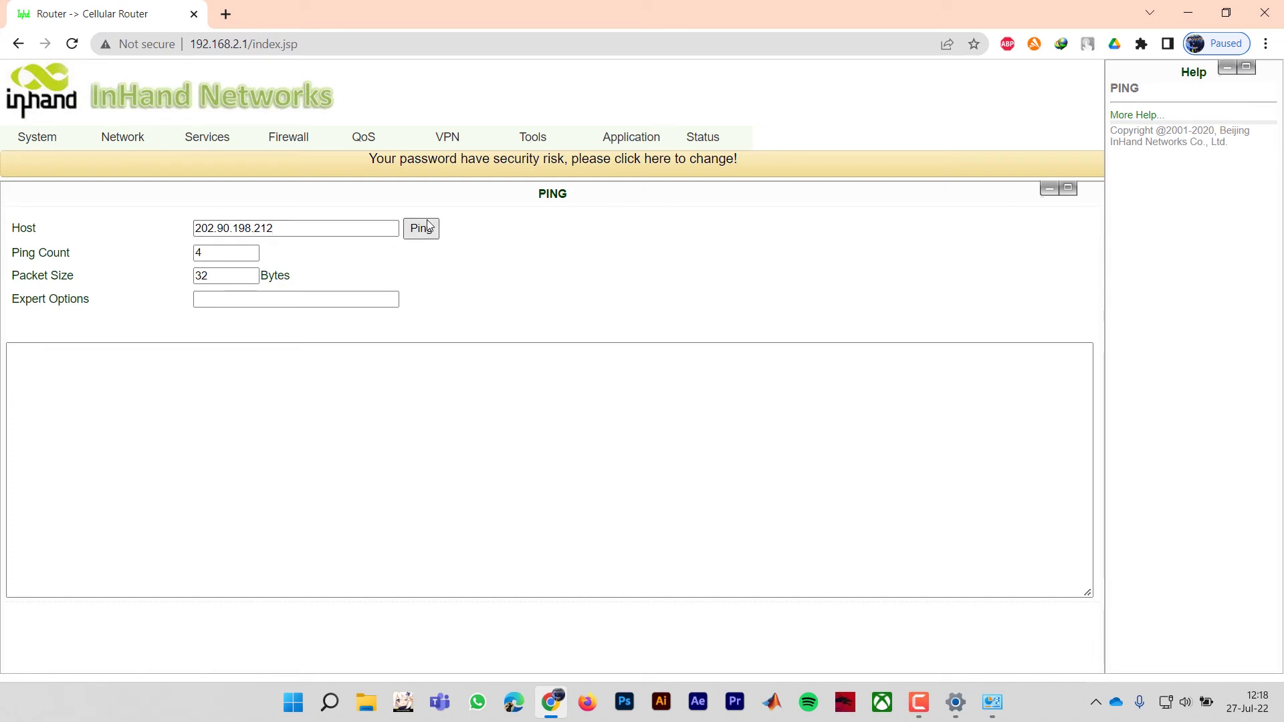
left_click(427, 228)
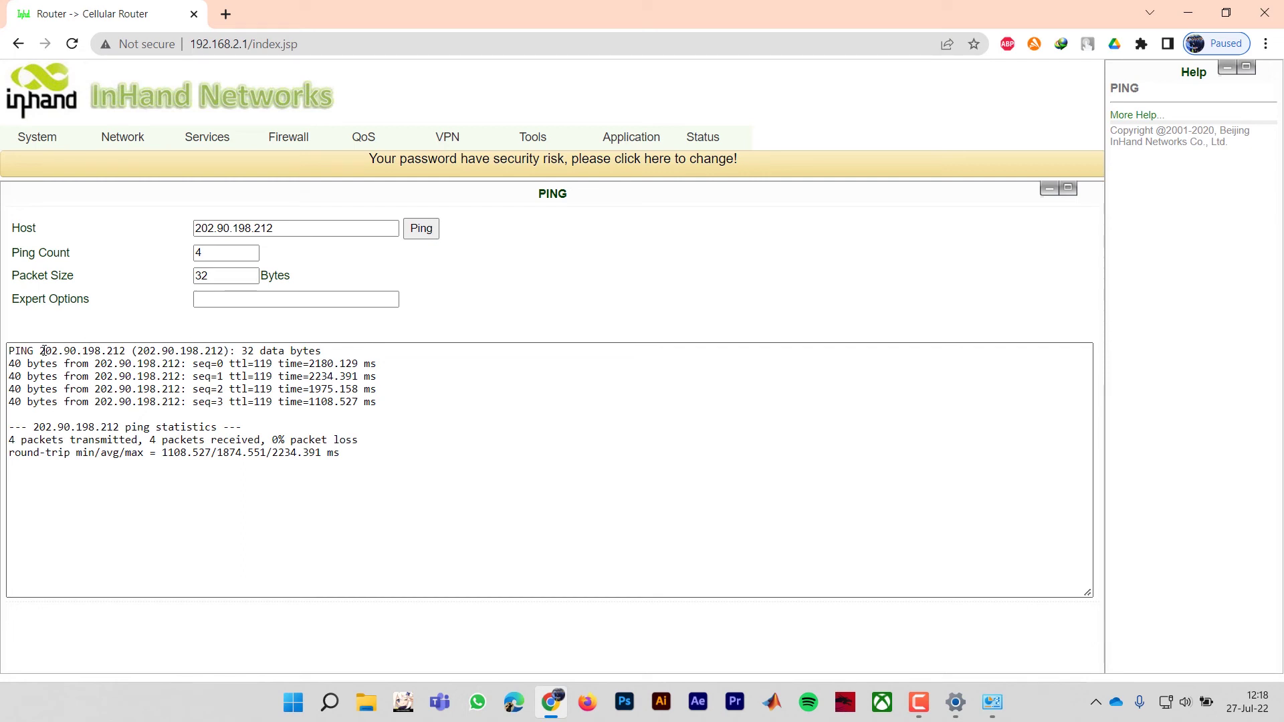
left_click_drag(42, 351, 129, 350)
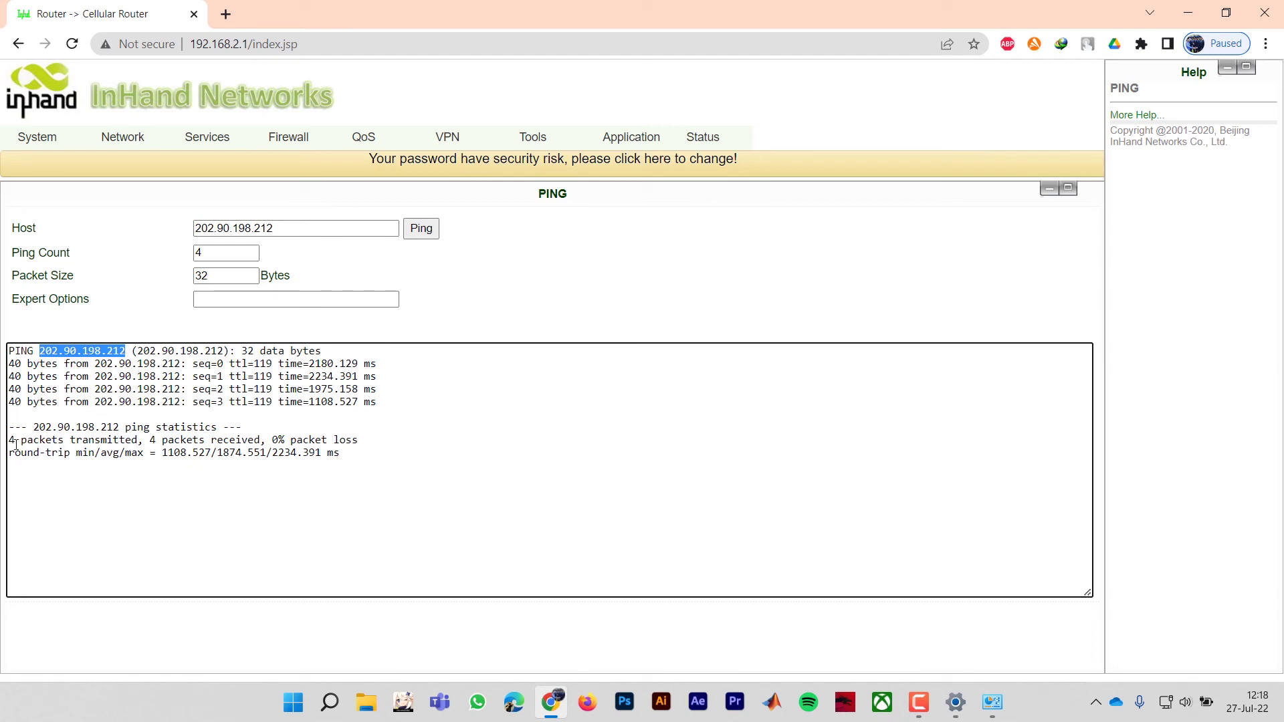
left_click_drag(150, 440, 249, 441)
left_click(206, 452)
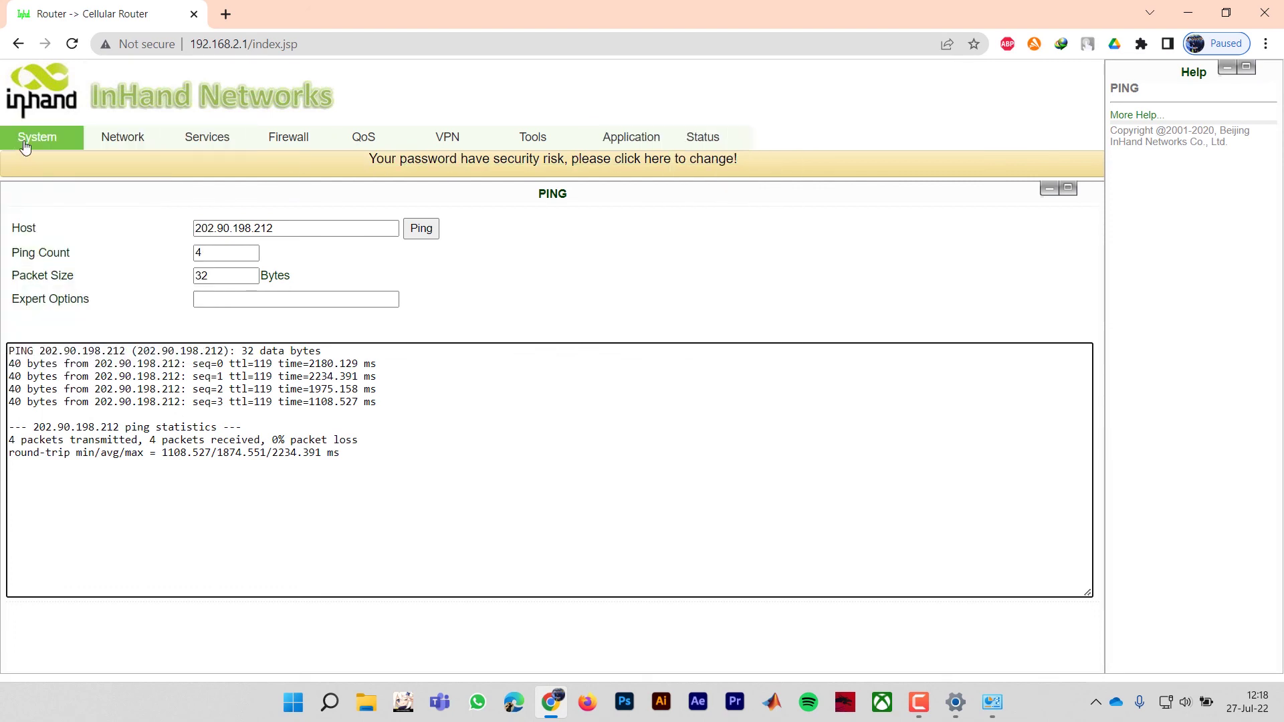
Log out of the router's web interface and confirm the logout.
mouse_move(25, 147)
left_click(82, 377)
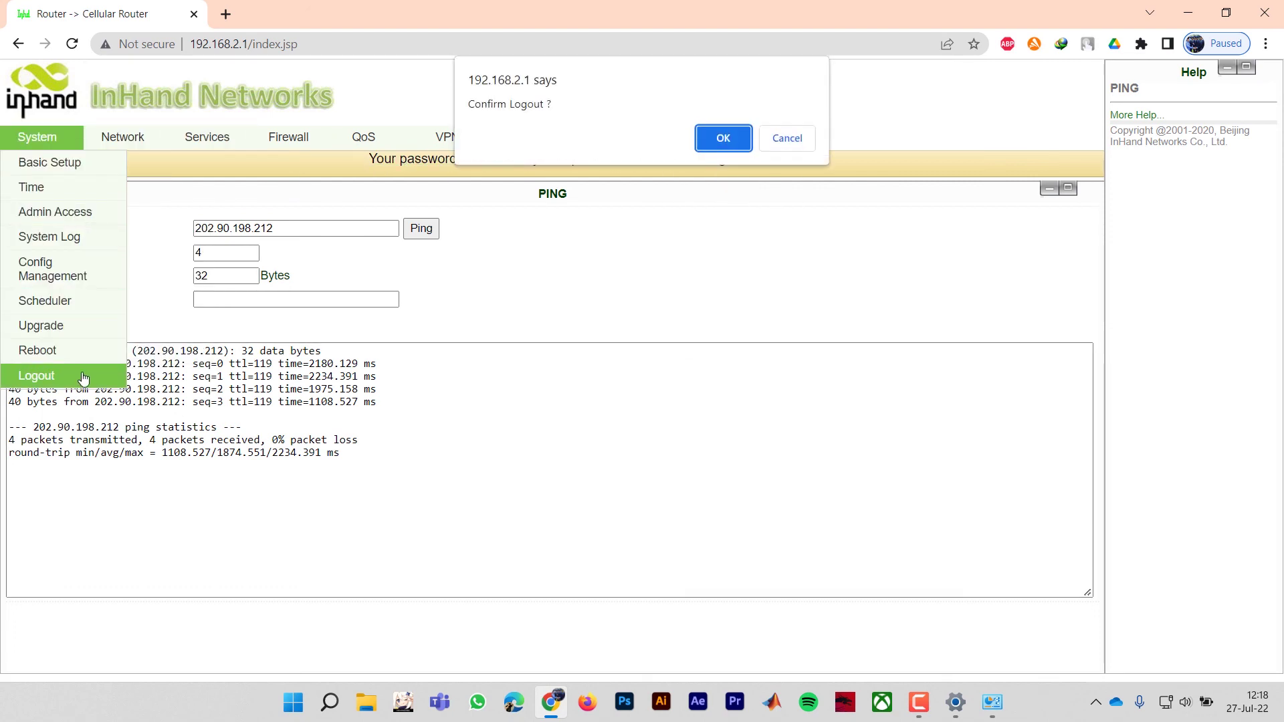
left_click(723, 138)
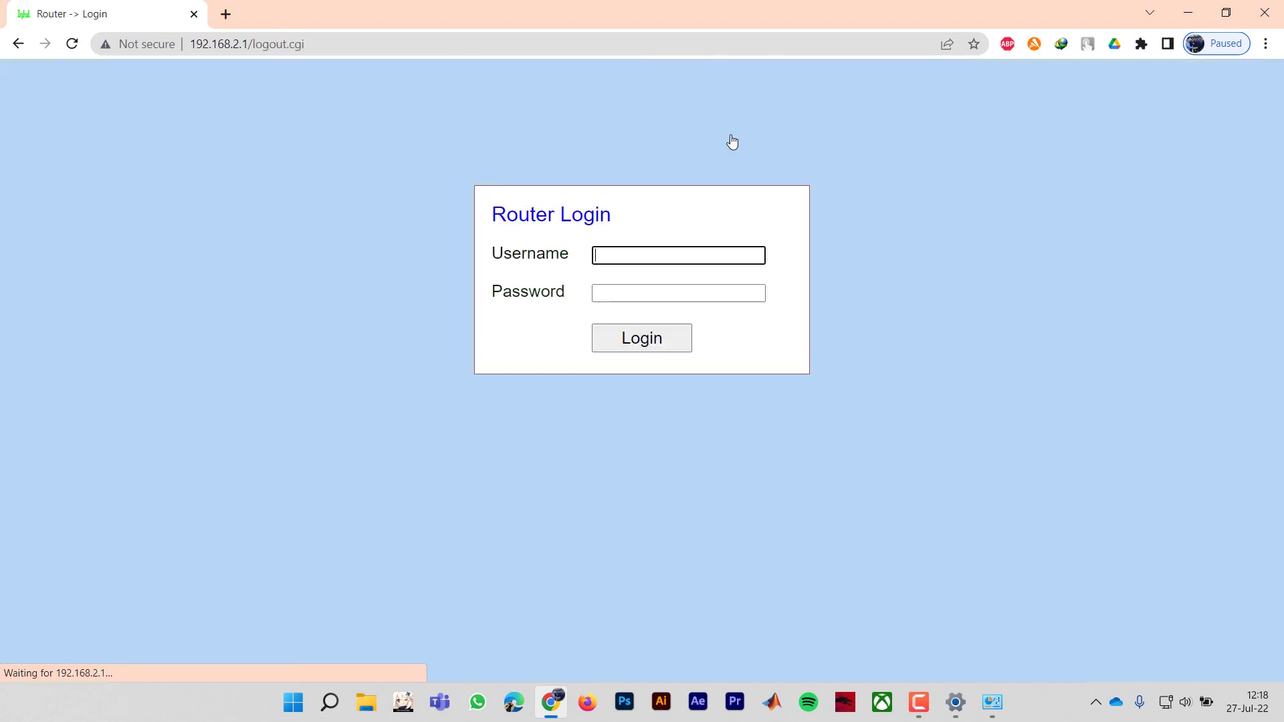